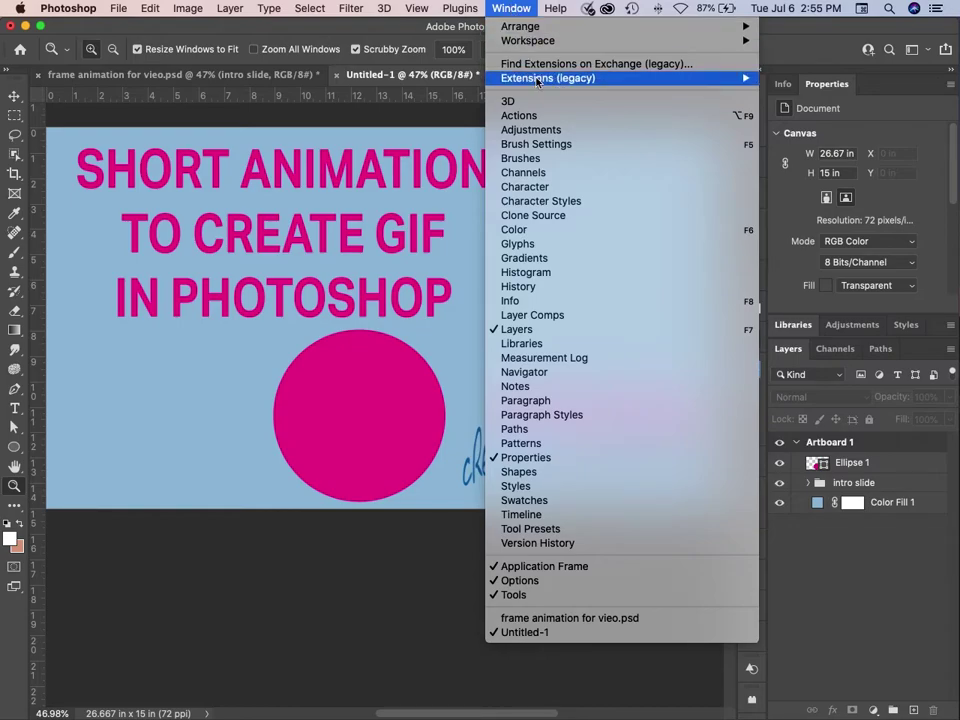
Show the Timeline panel and hide the intro slide group.
left_click(510, 516)
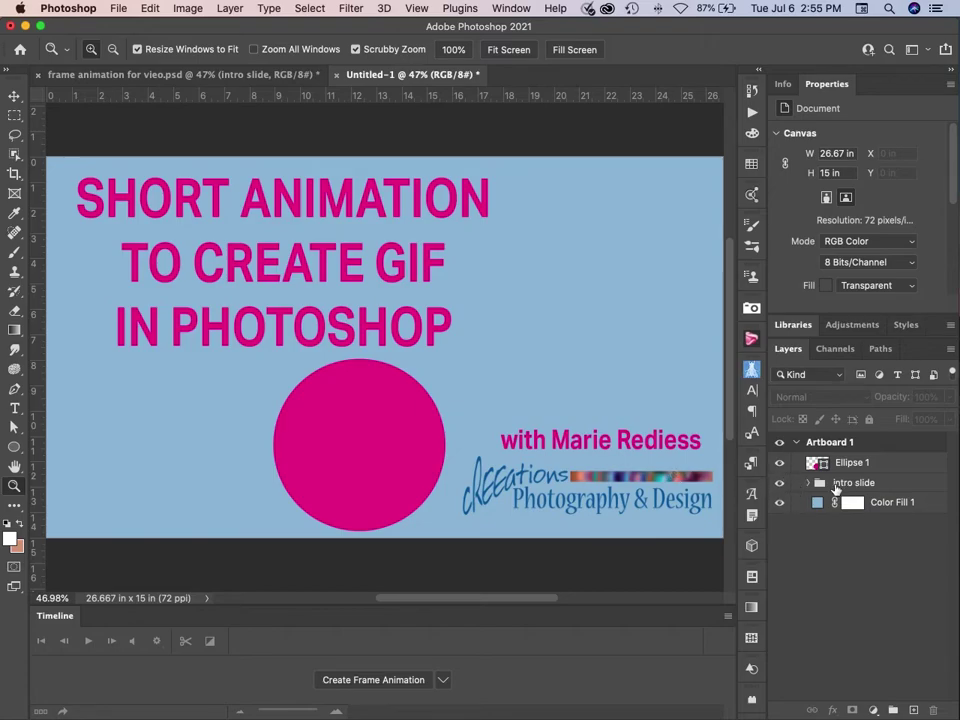
left_click(779, 484)
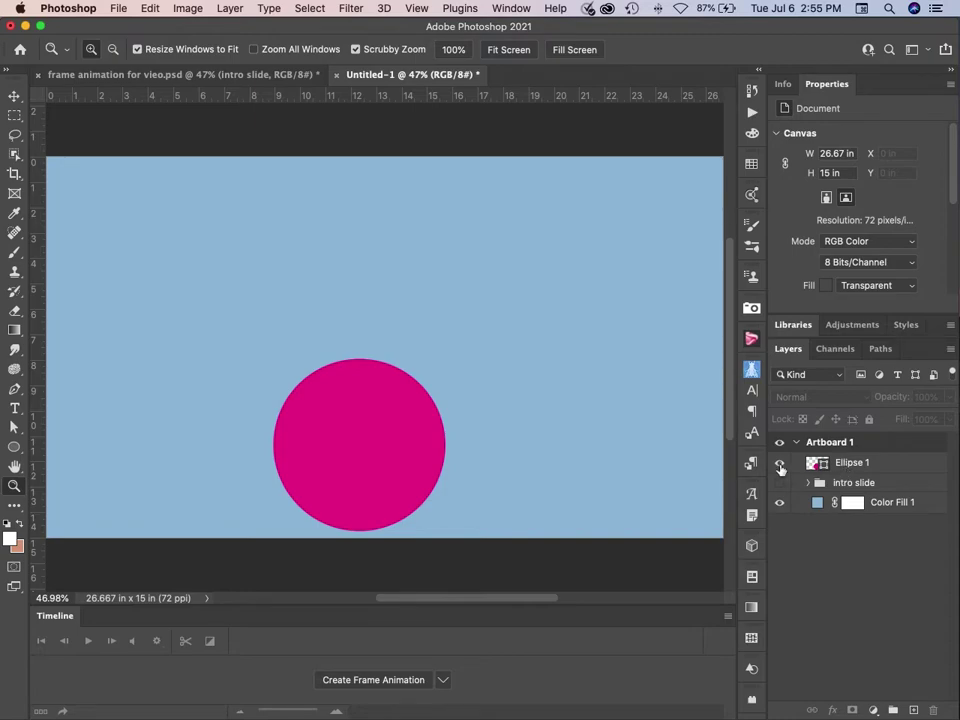
Rename the Ellipse 1 layer to "short shape".
double_click(851, 463)
type("short shape")
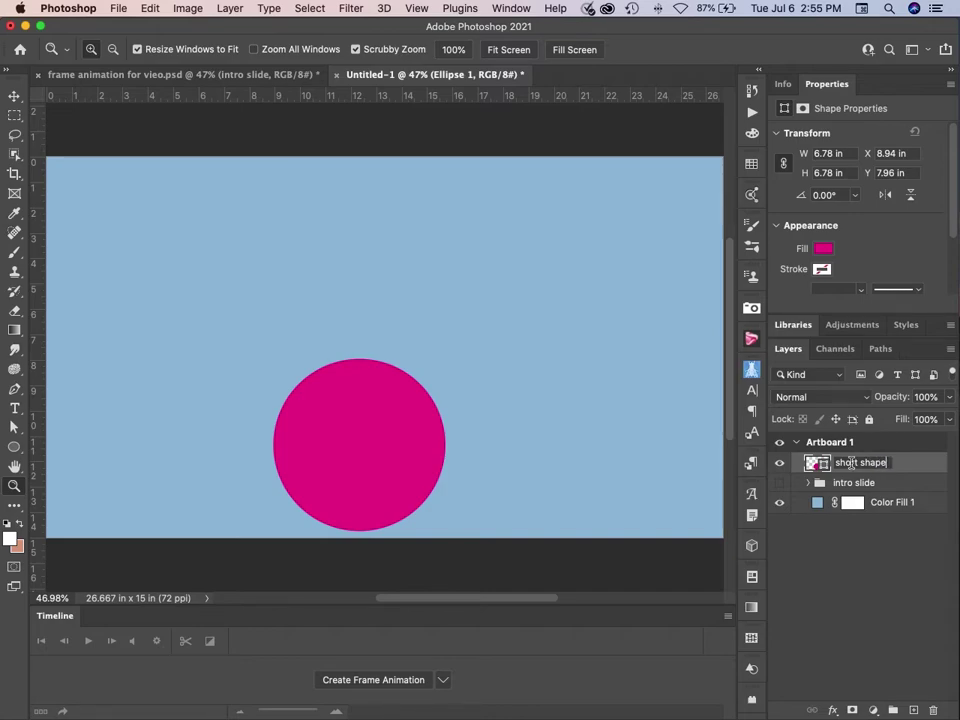
key("Return")
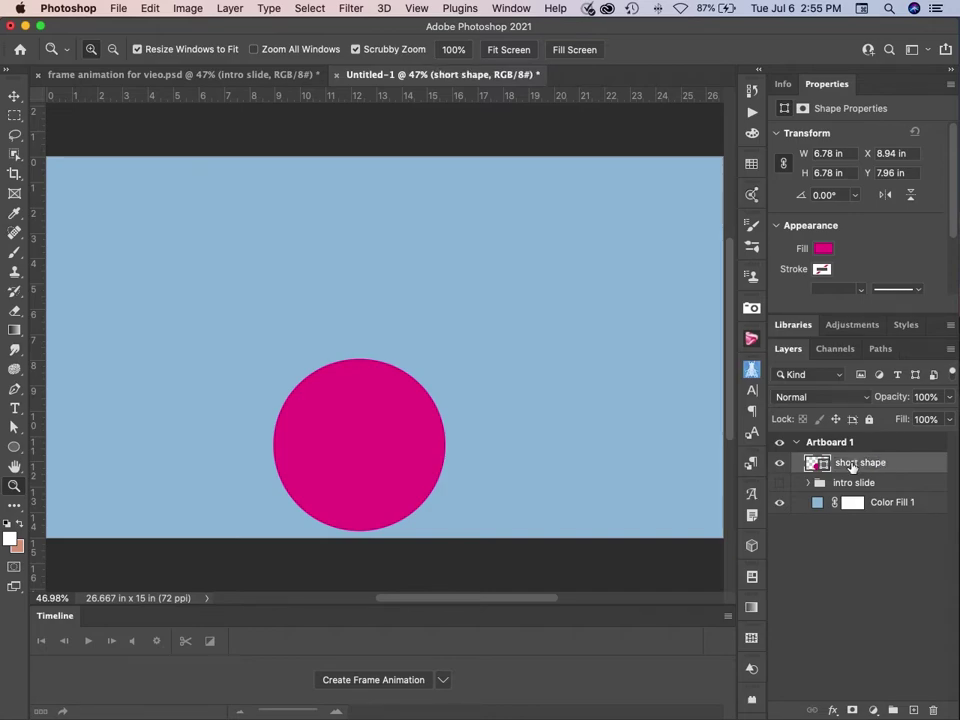
On a new layer above the circle, paint a curved white smile on its lower half using the Brush with 86% smoothing.
left_click(913, 711)
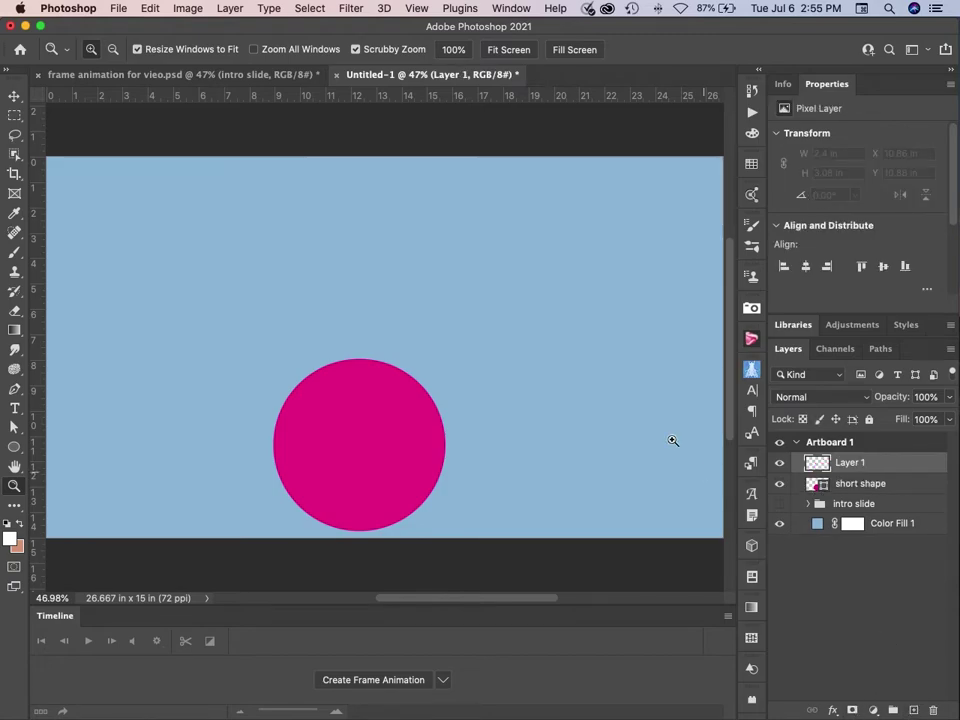
key("b")
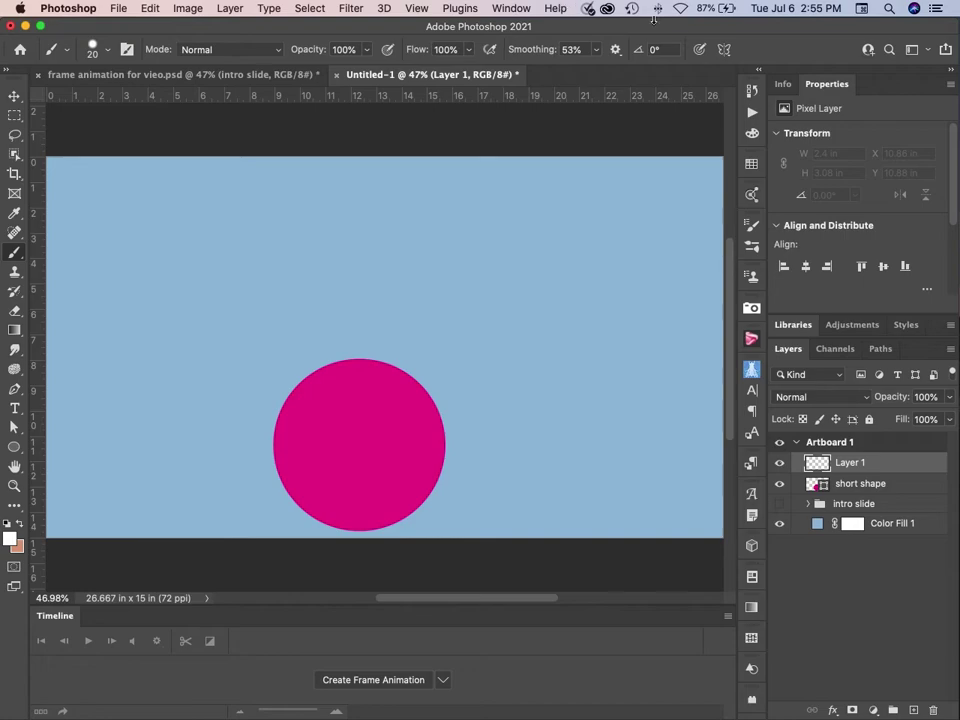
left_click(596, 55)
left_click_drag(596, 71, 619, 75)
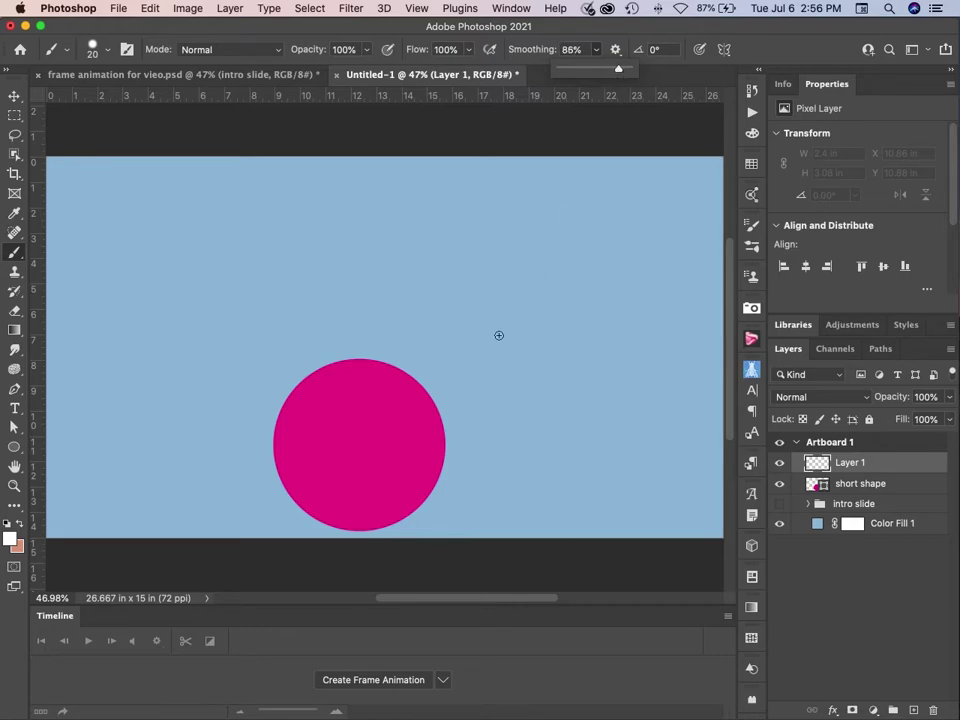
left_click(311, 467)
mouse_move(313, 470)
left_mouse_down()
mouse_move(364, 511)
mouse_move(395, 497)
mouse_move(413, 455)
left_mouse_up()
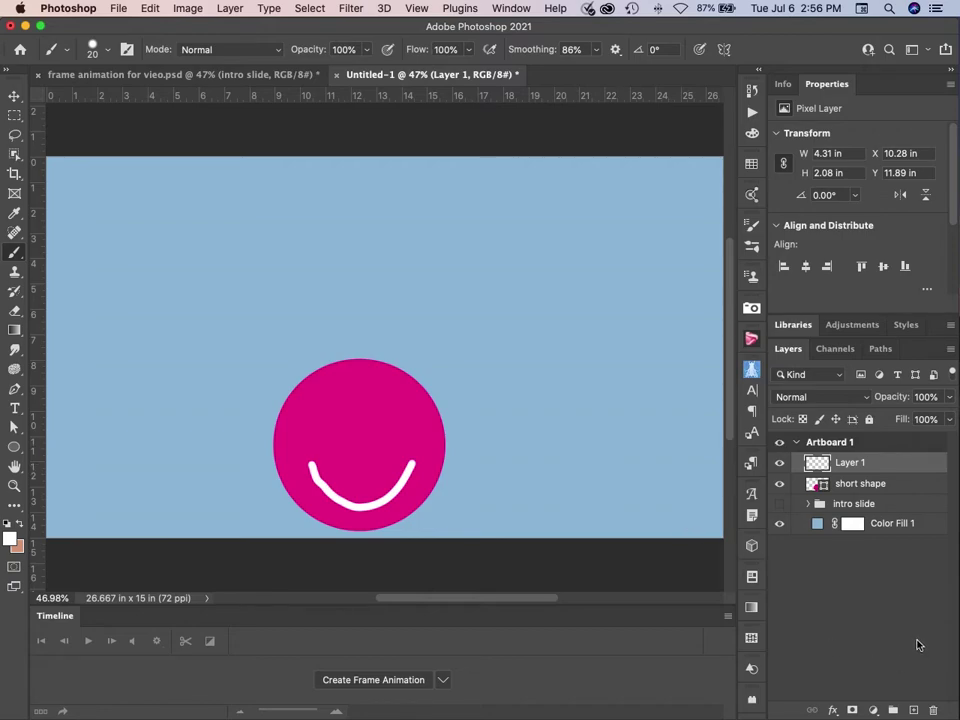
Move the smile up slightly and paint two short vertical white strokes above it as eyes.
key("v")
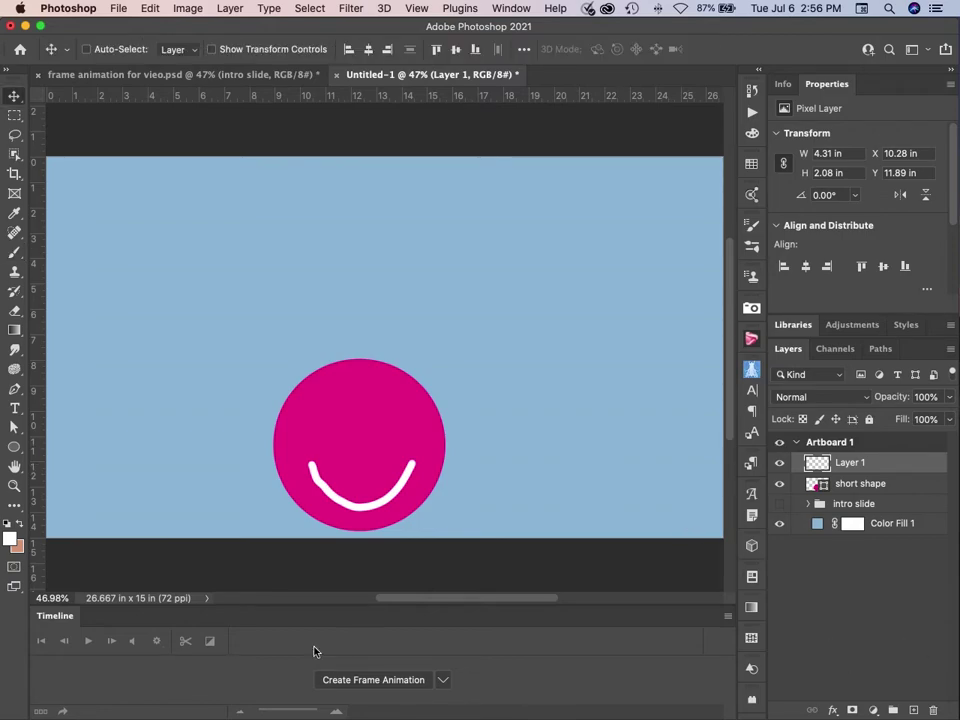
left_click_drag(358, 508, 357, 498)
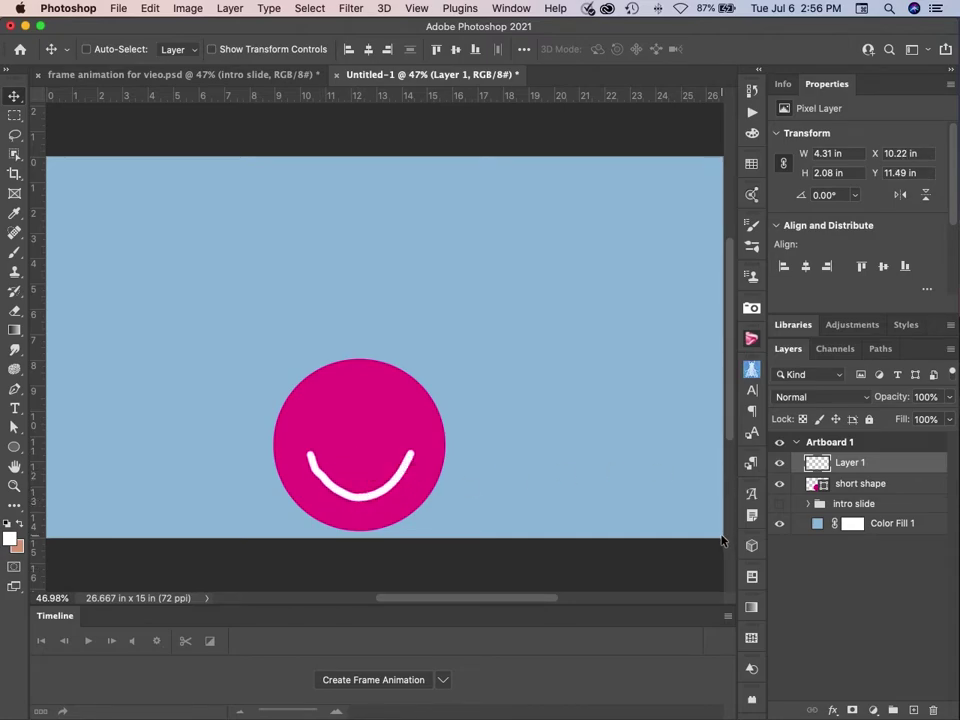
key("b")
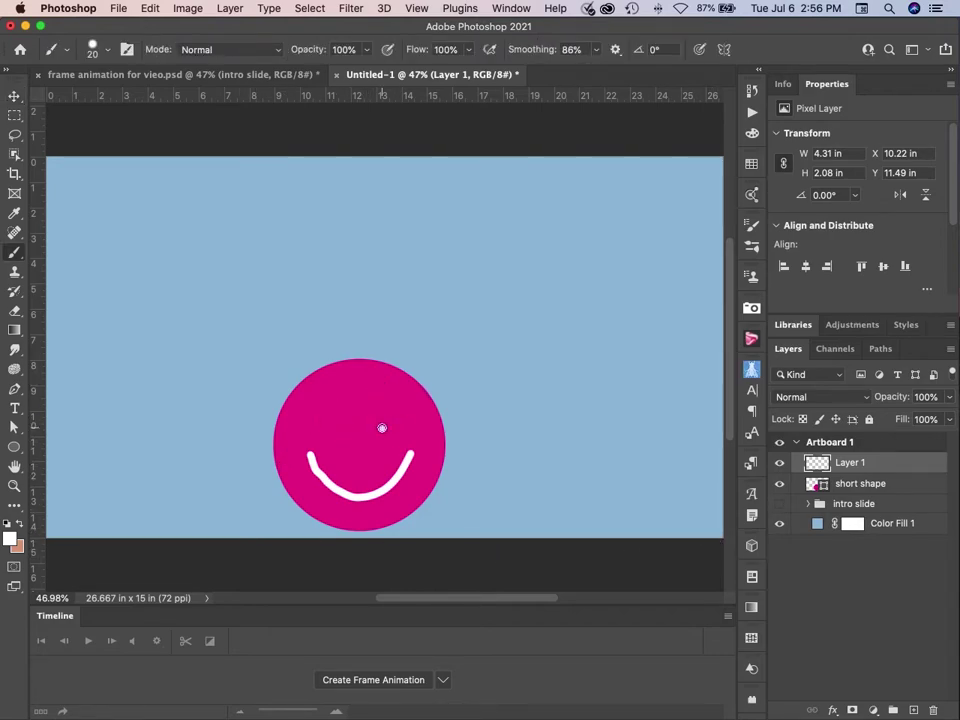
left_click_drag(381, 428, 381, 402)
left_click_drag(332, 432, 333, 402)
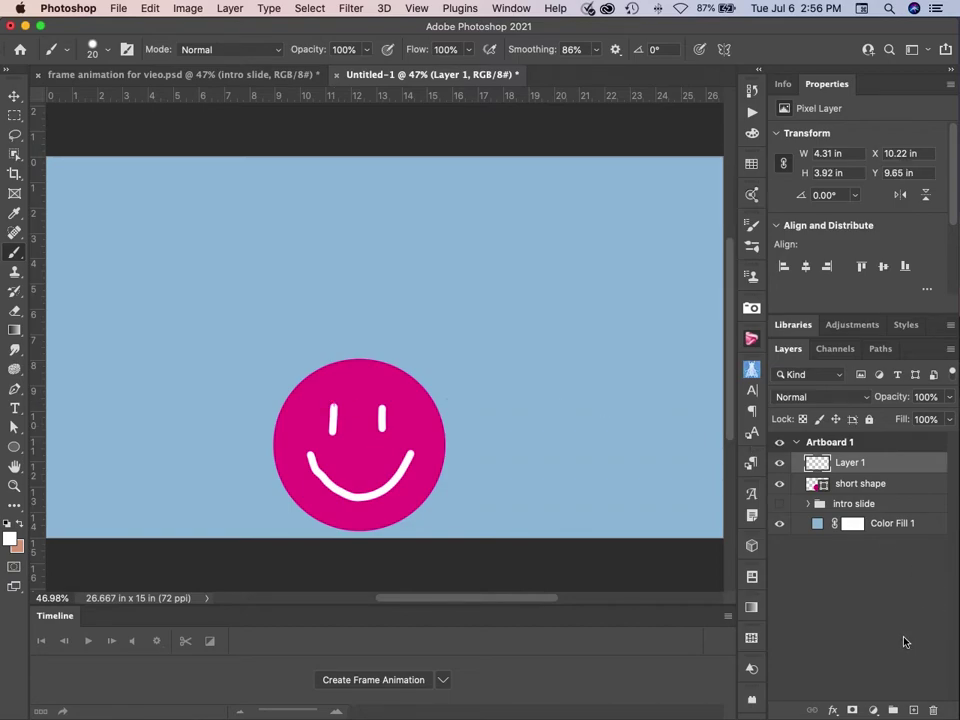
Rename the face layer to "big eyes" and collapse the Properties panel.
double_click(850, 462)
type("gl")
key("BackSpace")
key("BackSpace")
type("big eyes")
left_click(832, 85)
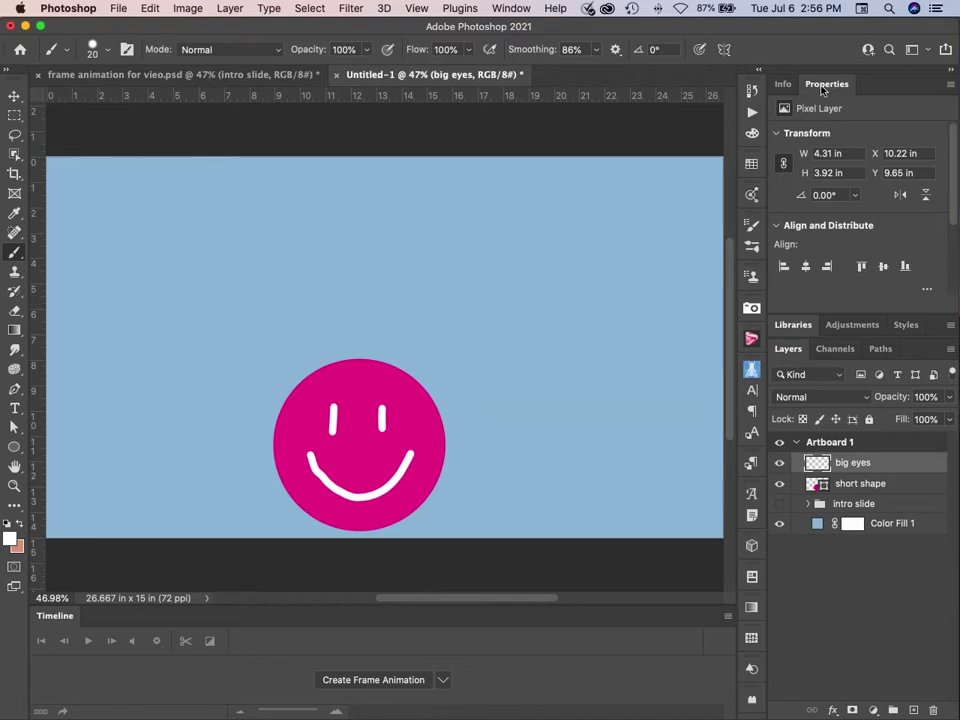
double_click(832, 86)
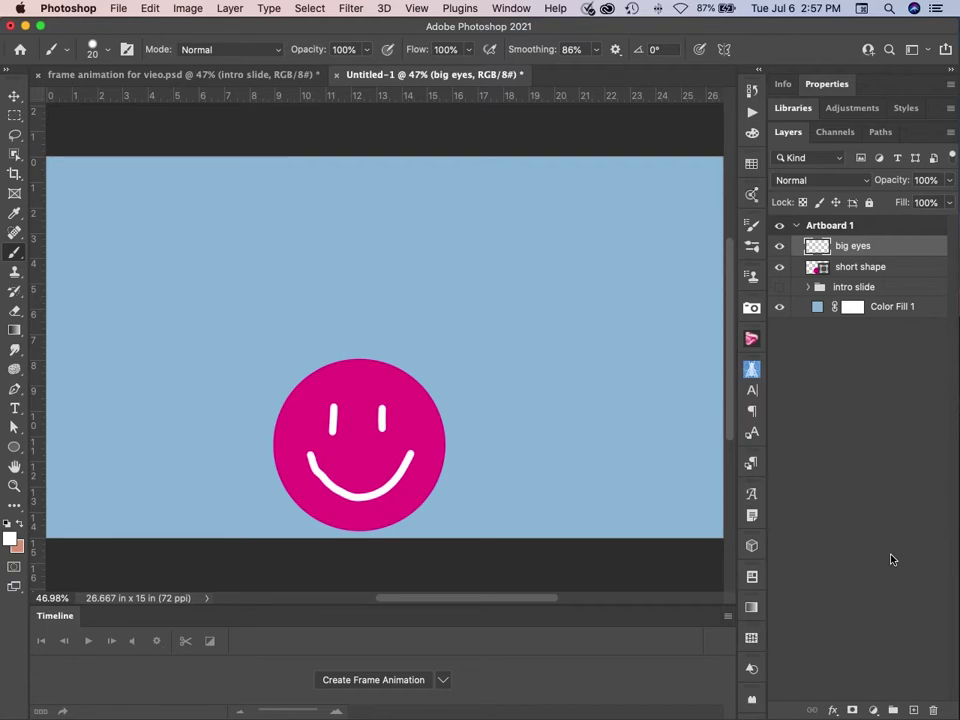
Duplicate the big eyes layer, hide the original, and erase the upper part of both eyes on the copy with a size 40 eraser.
key("super+j")
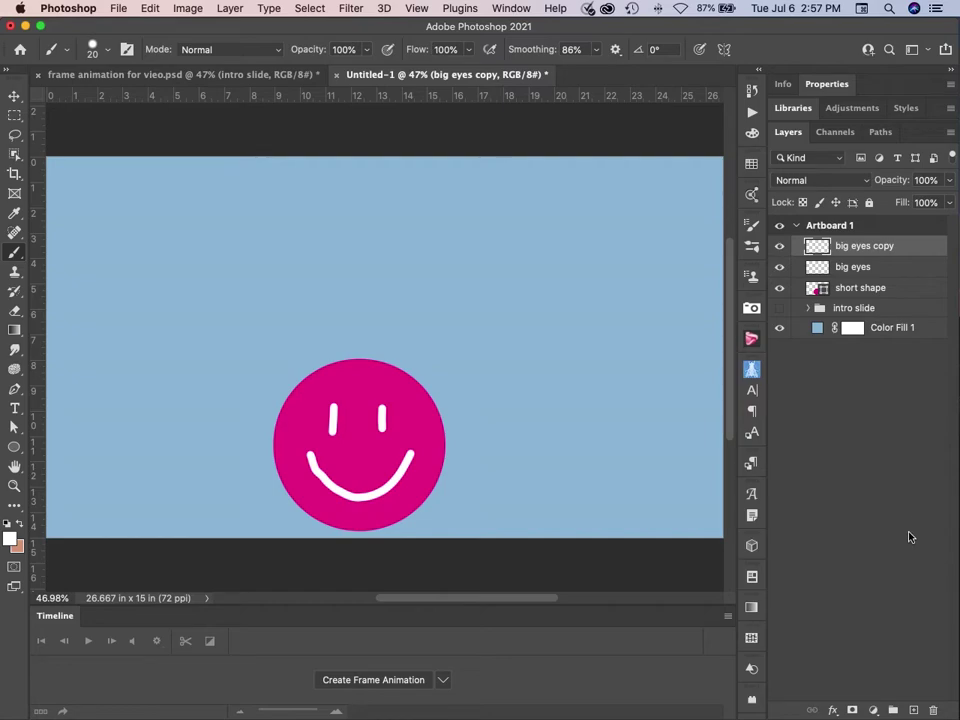
left_click(780, 267)
key("e")
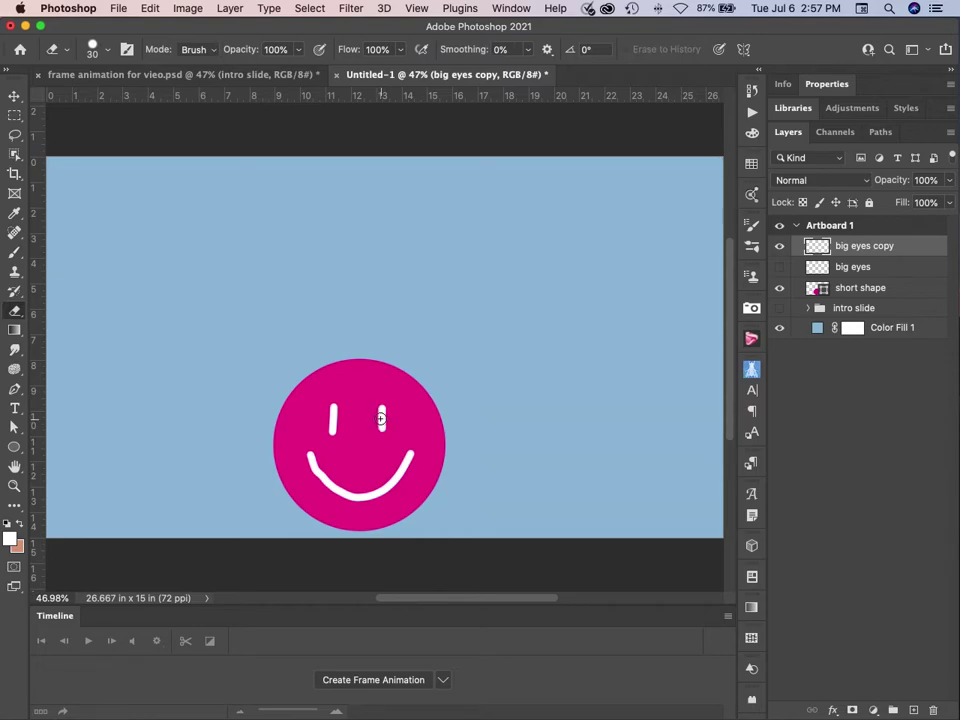
key("bracketright")
left_click(382, 416)
left_click(333, 418)
Rename the copied face layer to "wink eyes" and hide it.
double_click(848, 246)
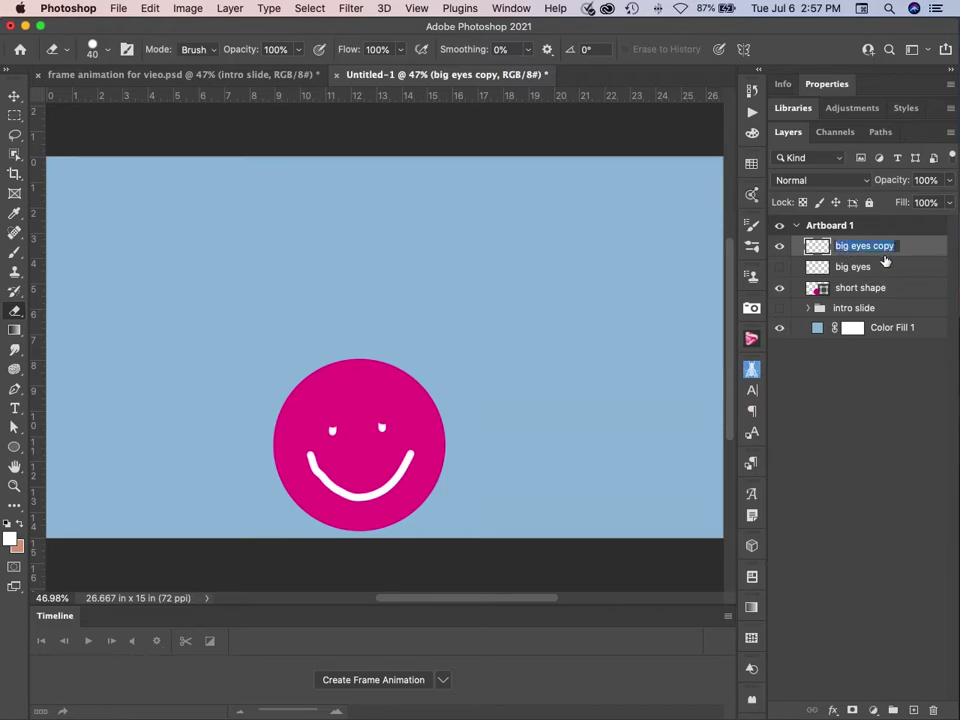
type("wink")
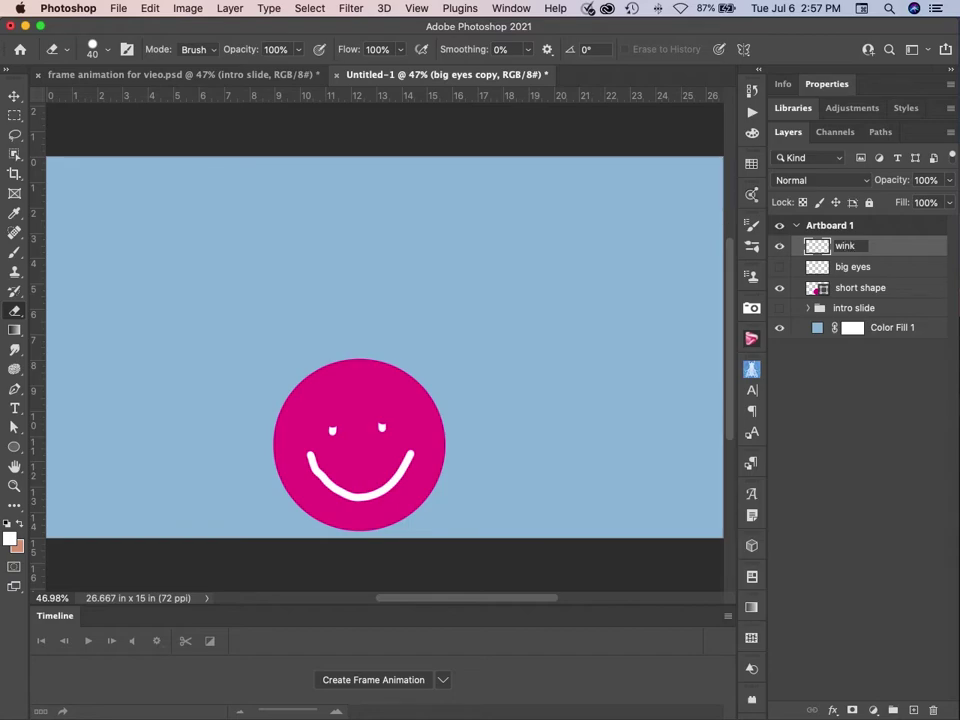
type(" eyes")
key("Return")
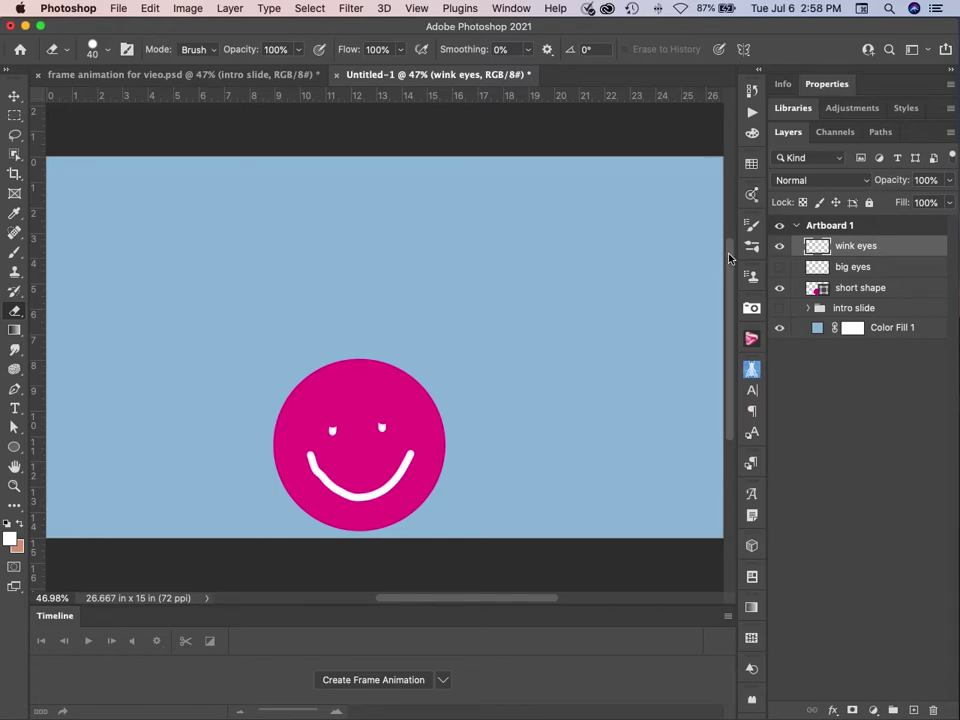
left_click(779, 246)
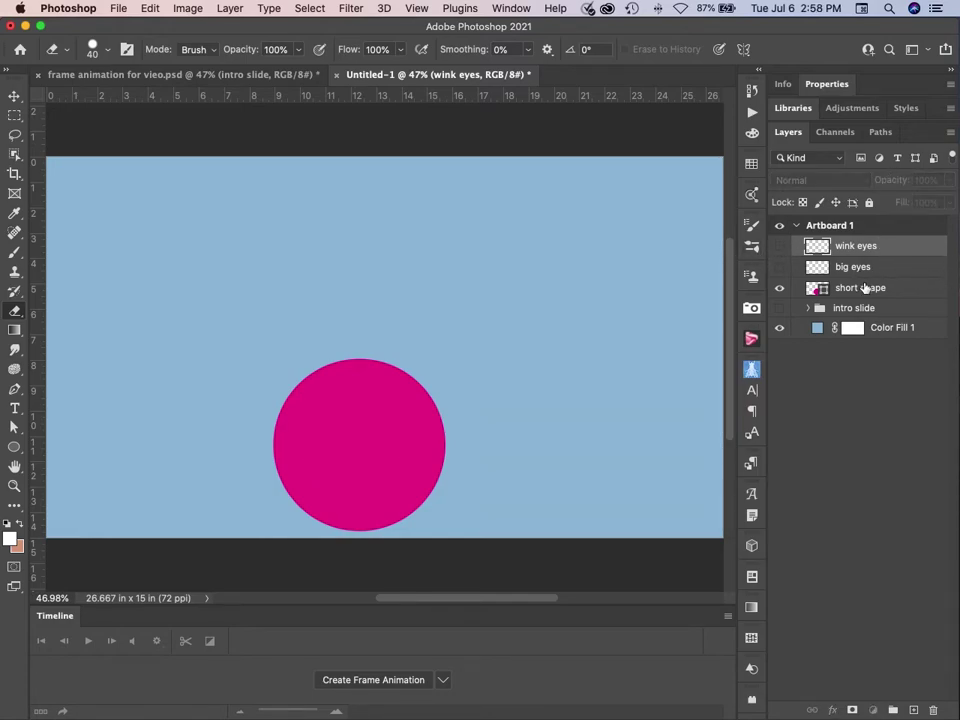
Duplicate the short shape layer.
left_click(840, 287)
left_click(880, 268)
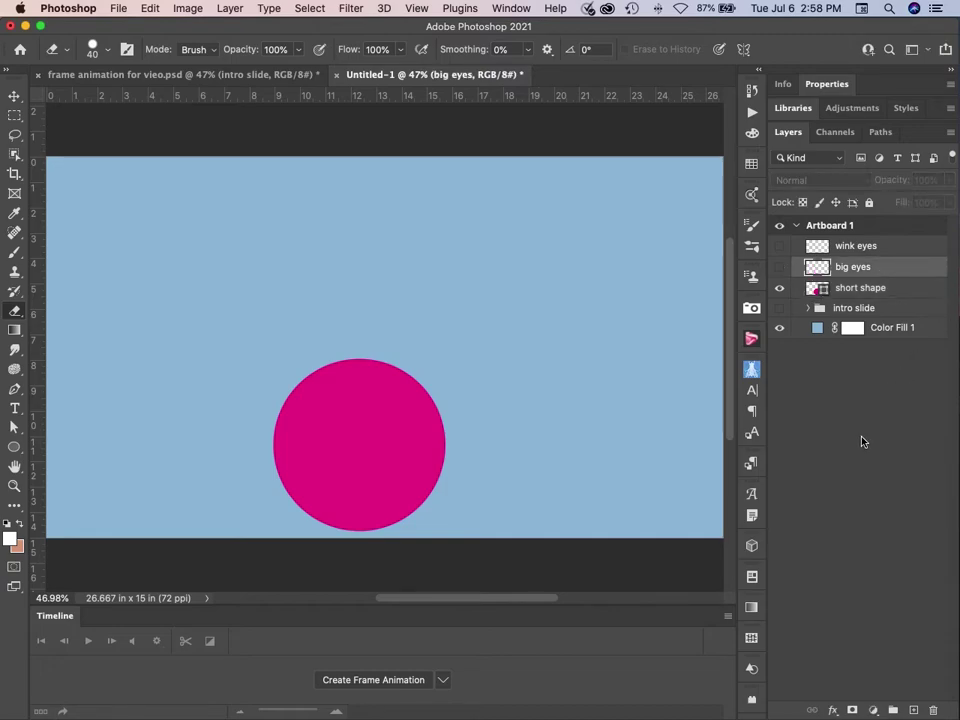
left_click(886, 289)
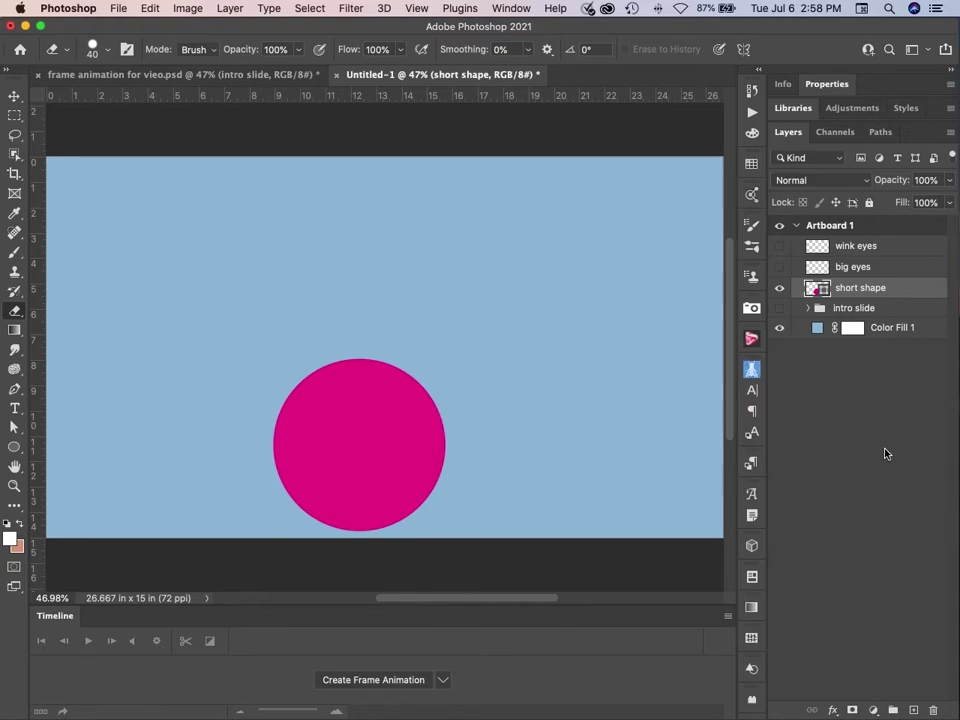
key("cmd+j")
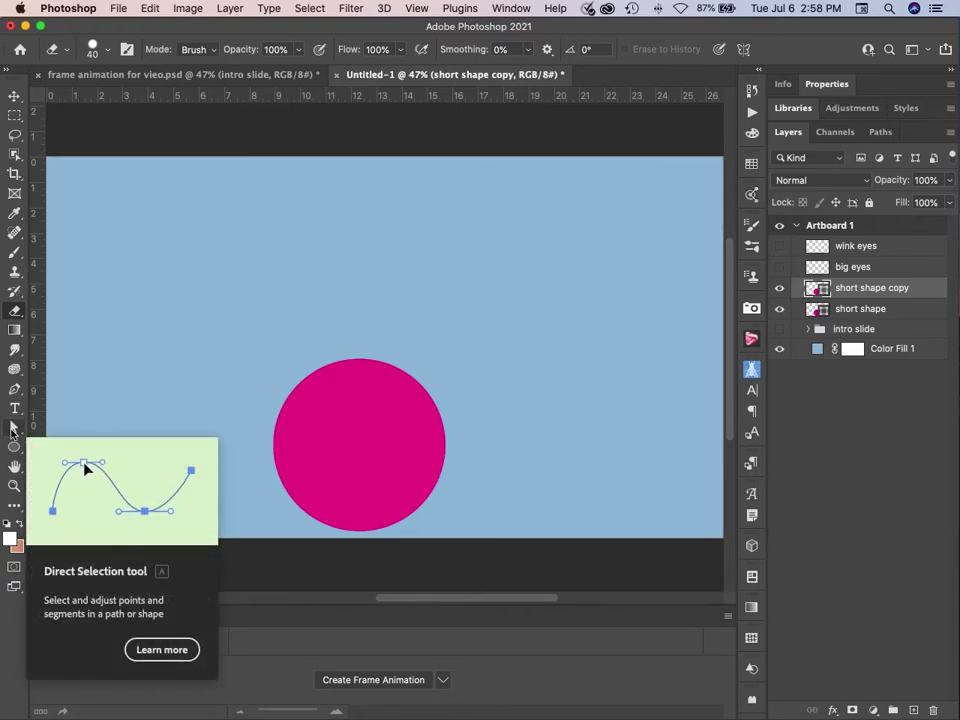
Stretch the copied circle's top anchor point upward with Direct Selection to about 940 px tall, accepting conversion to a regular path and suppressing future warnings.
left_click(13, 429)
left_click(13, 429)
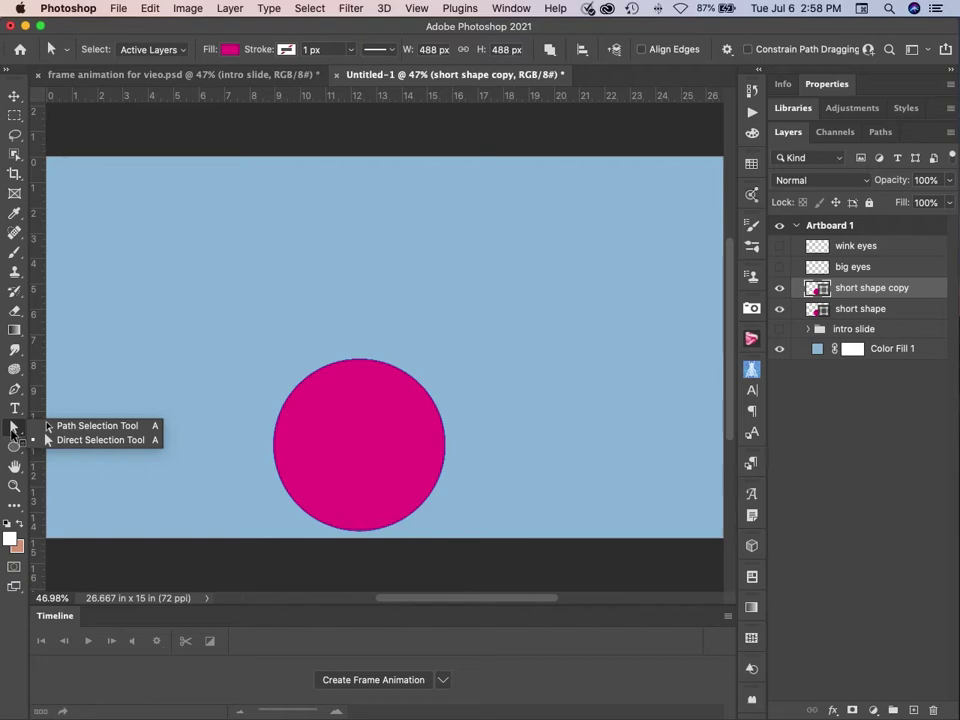
left_click(124, 441)
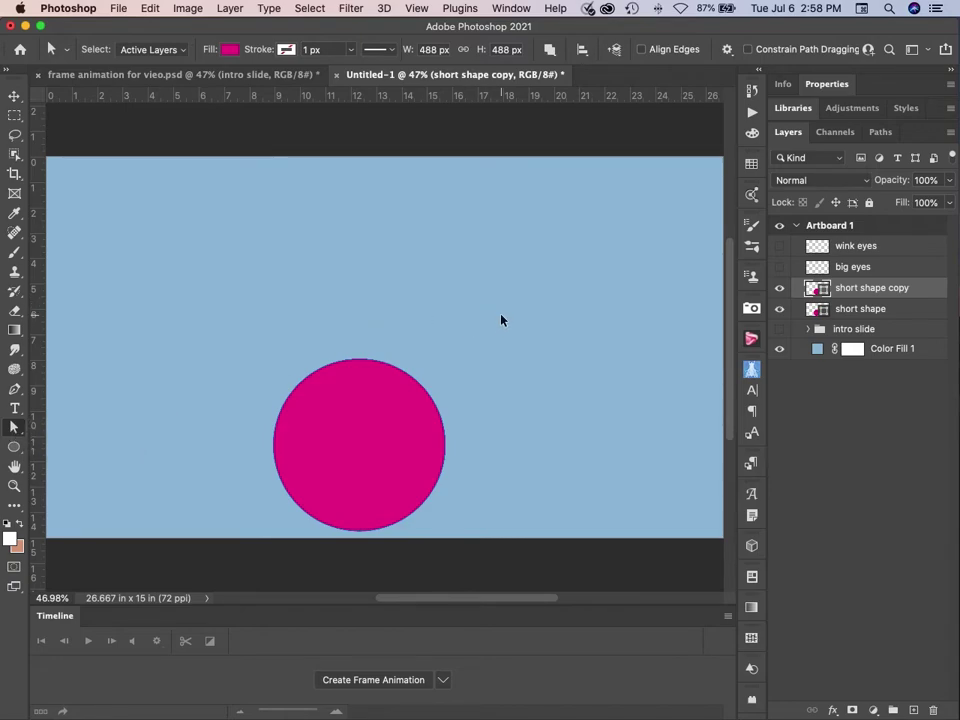
key("super+plus")
key("super+plus")
key("super+plus")
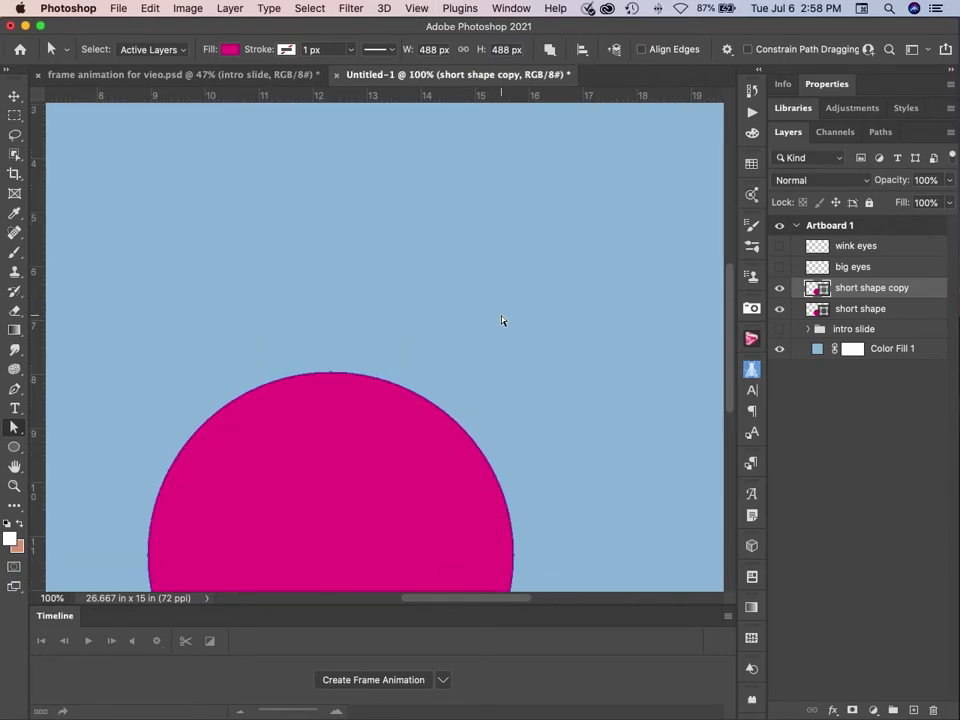
left_click(333, 373)
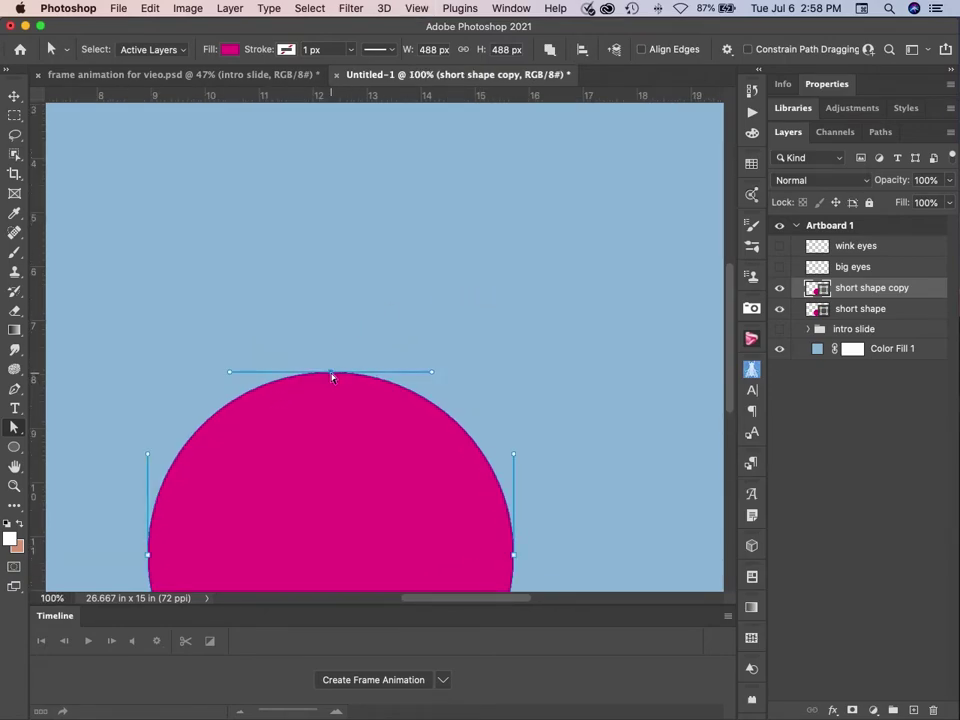
left_click_drag(668, 457, 684, 487)
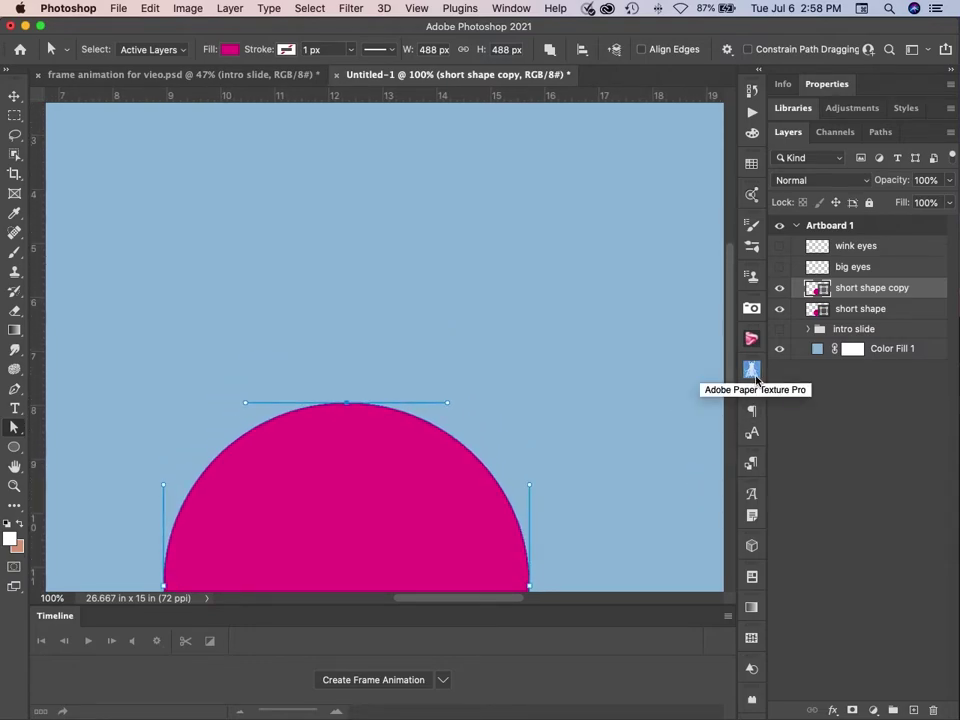
key("super+0")
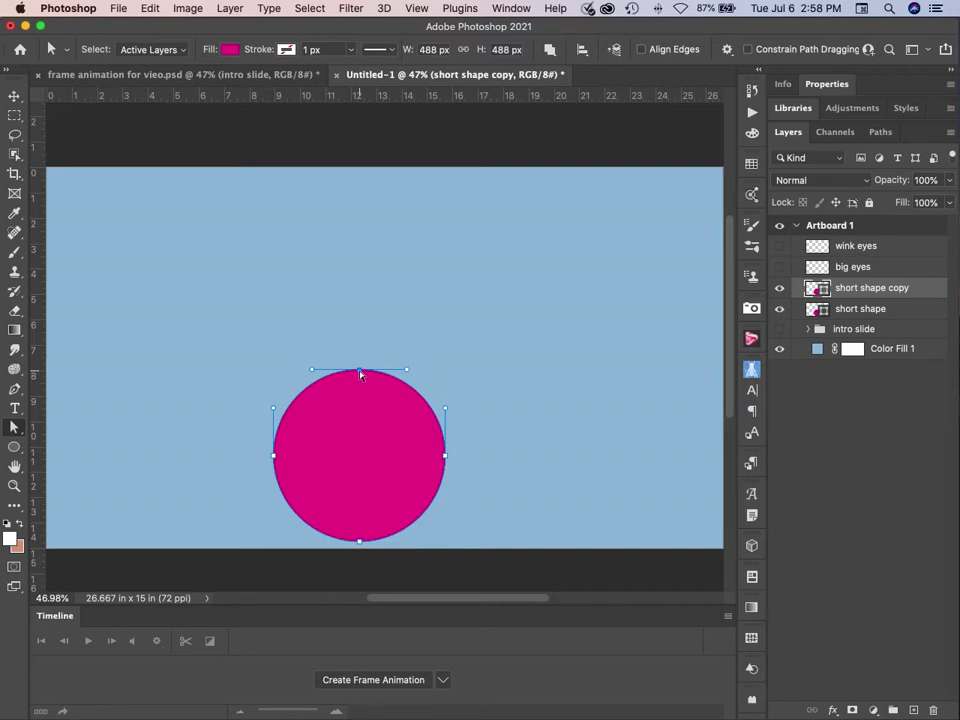
left_click_drag(361, 374, 364, 212)
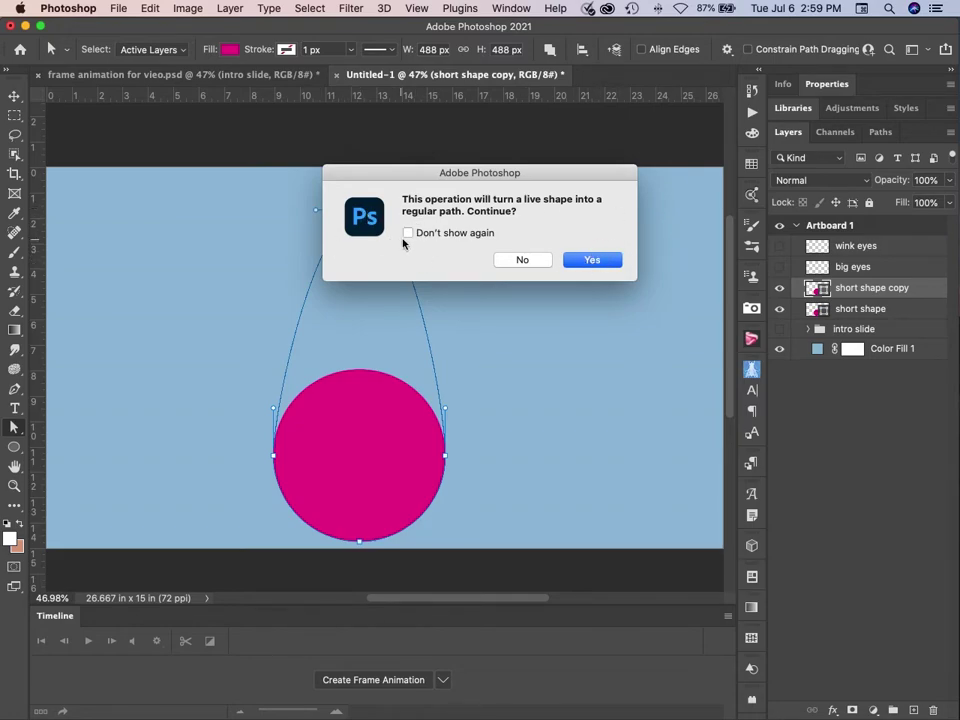
left_click(407, 233)
left_click(604, 262)
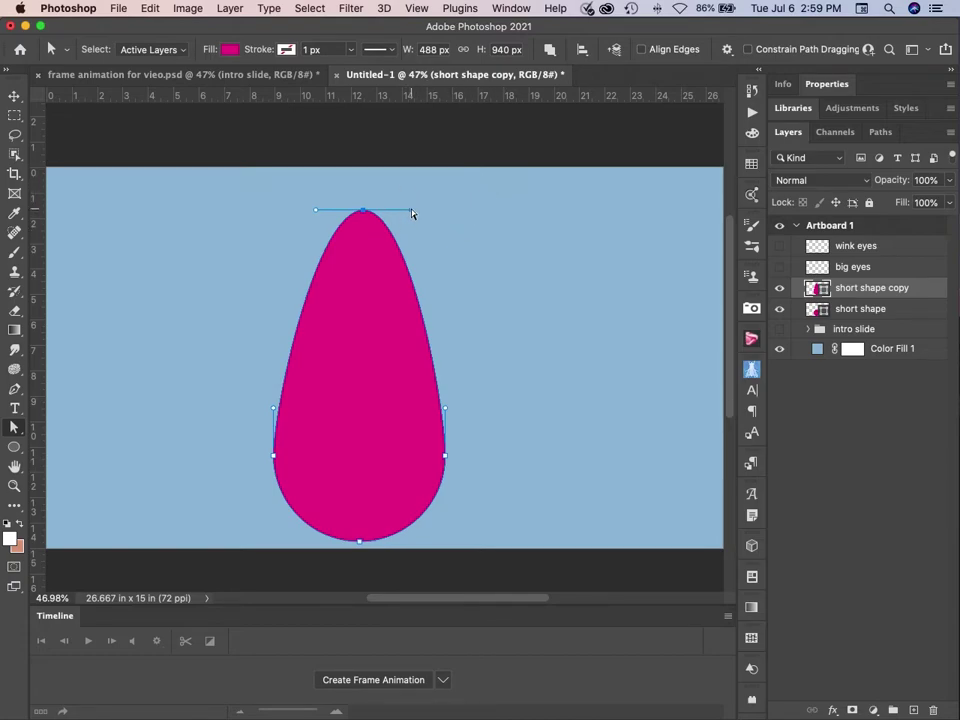
Extend both direction handles of the top anchor point outward to round the tall shape's top, making it about 513 px wide.
left_click_drag(413, 212, 461, 211)
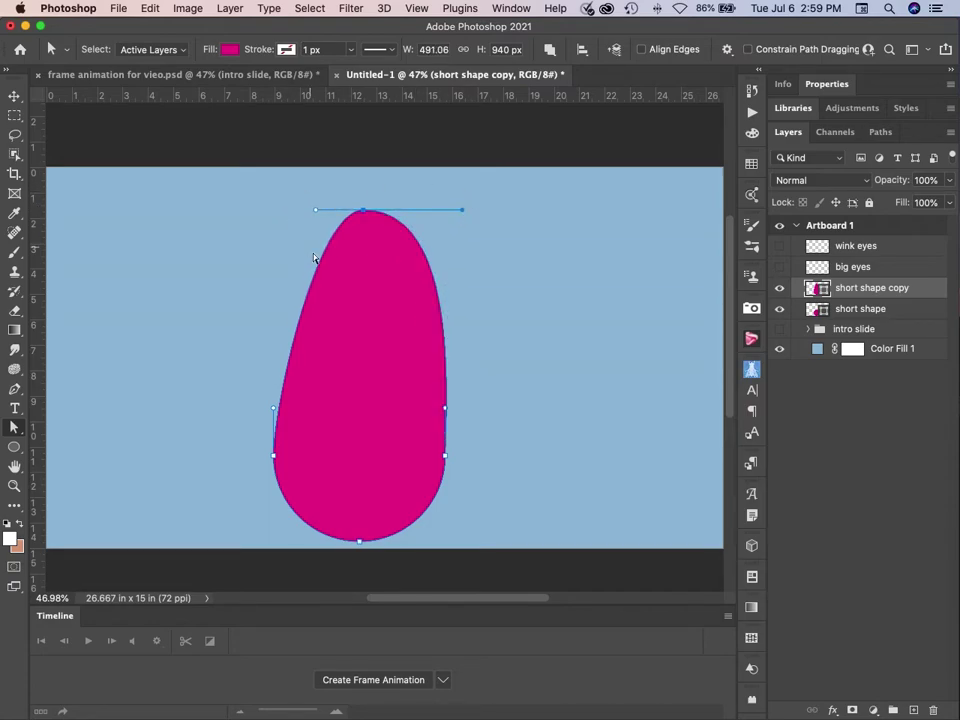
left_click_drag(316, 212, 266, 213)
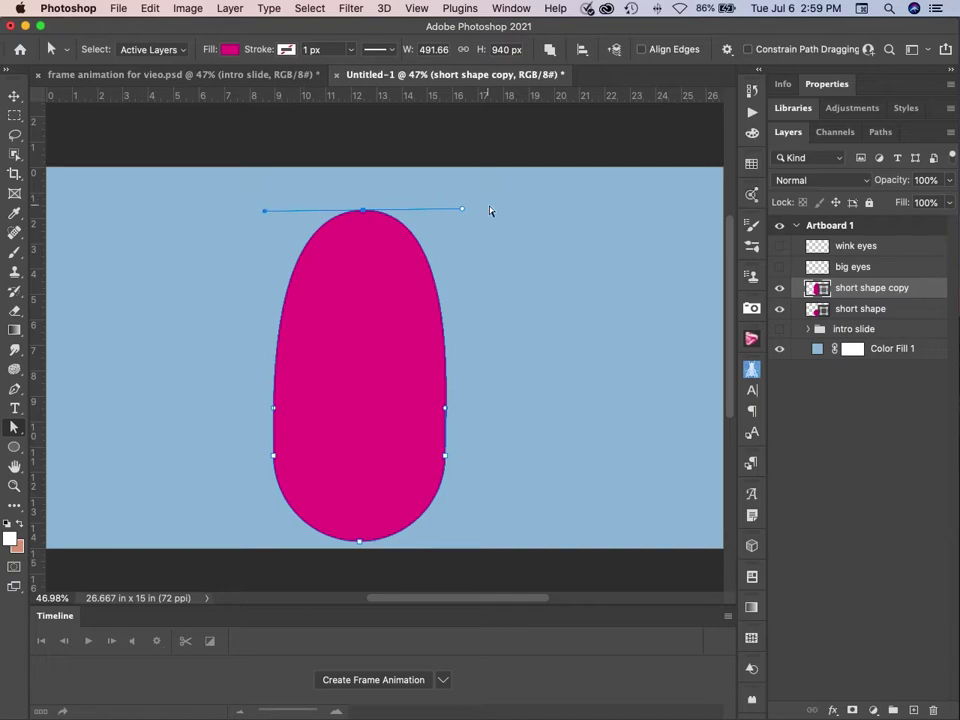
left_click_drag(462, 210, 485, 208)
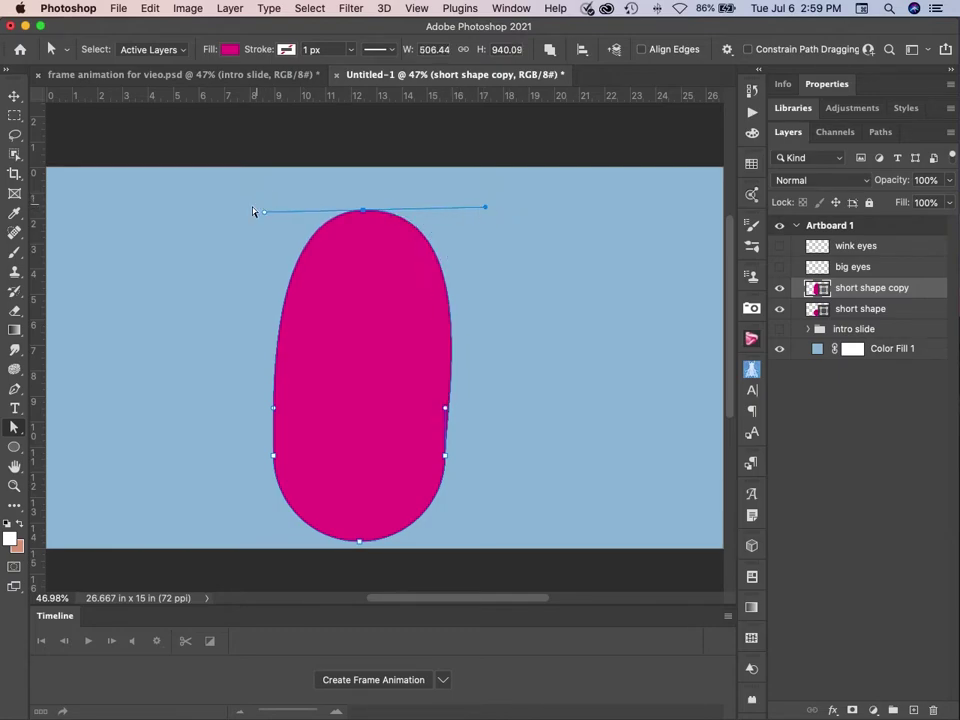
left_click_drag(265, 213, 248, 211)
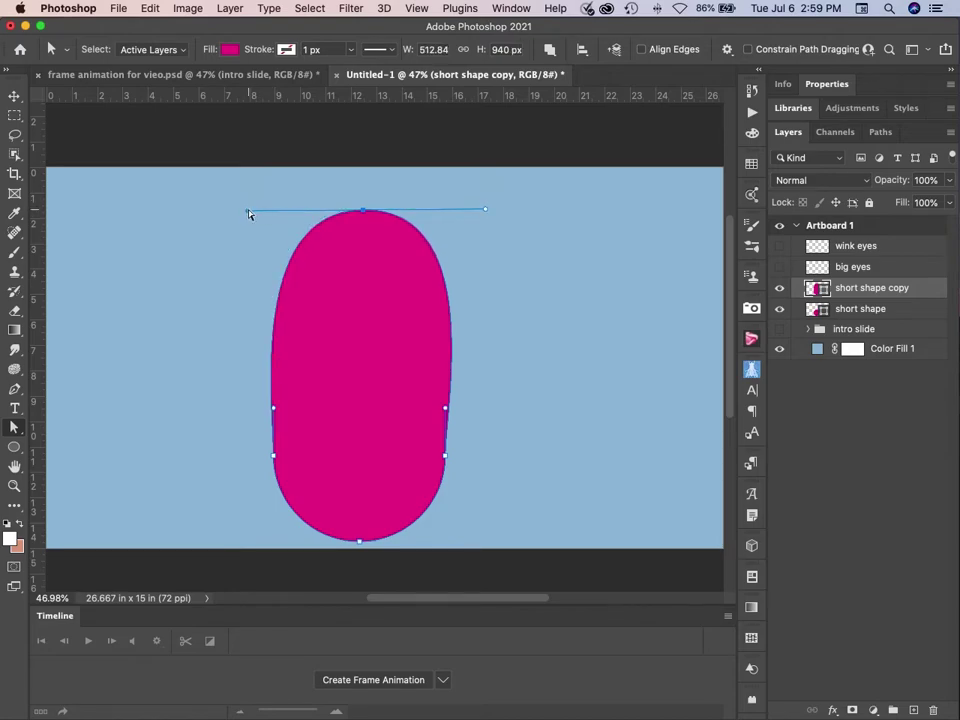
left_click(446, 458)
mouse_move(446, 458)
left_mouse_down()
mouse_move(452, 381)
mouse_move(446, 441)
left_mouse_up()
key("super+z")
Toggle the short shape copy layer's visibility to compare the tall body with the short circle.
left_click(781, 289)
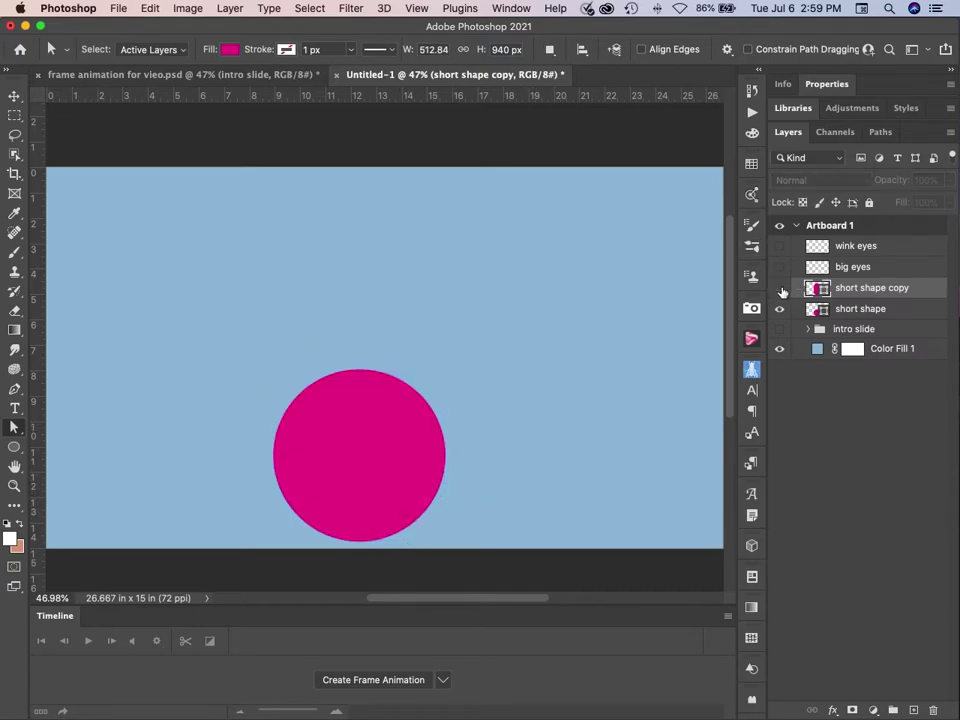
left_click(781, 289)
left_click(781, 289)
left_click(781, 289)
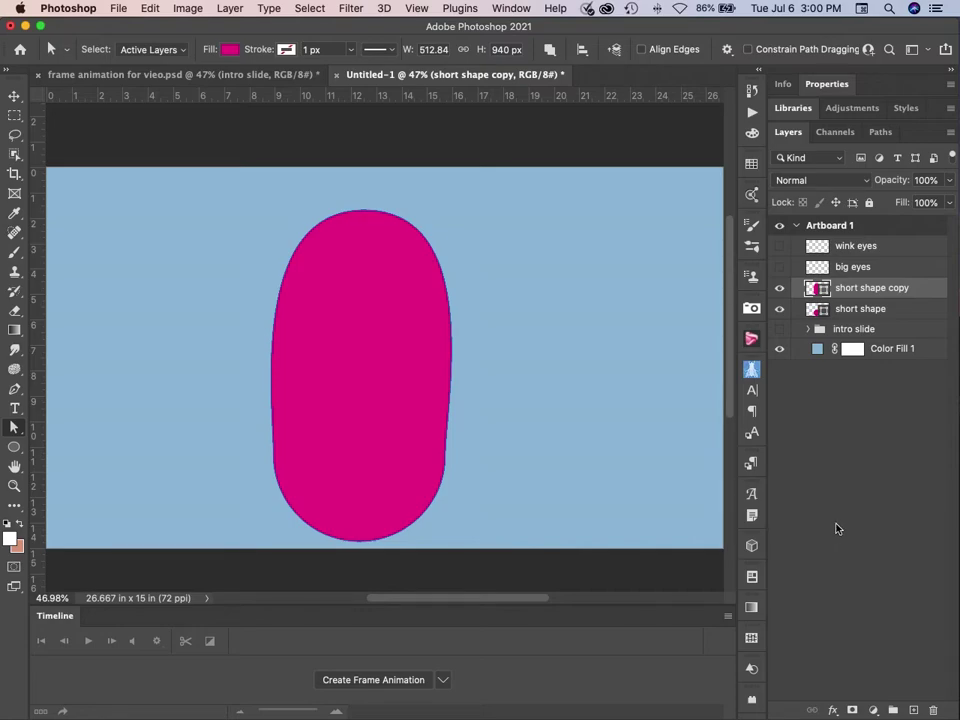
Duplicate the big eyes layer, show the copy and move its face up to the upper part of the tall shape.
left_click(880, 267)
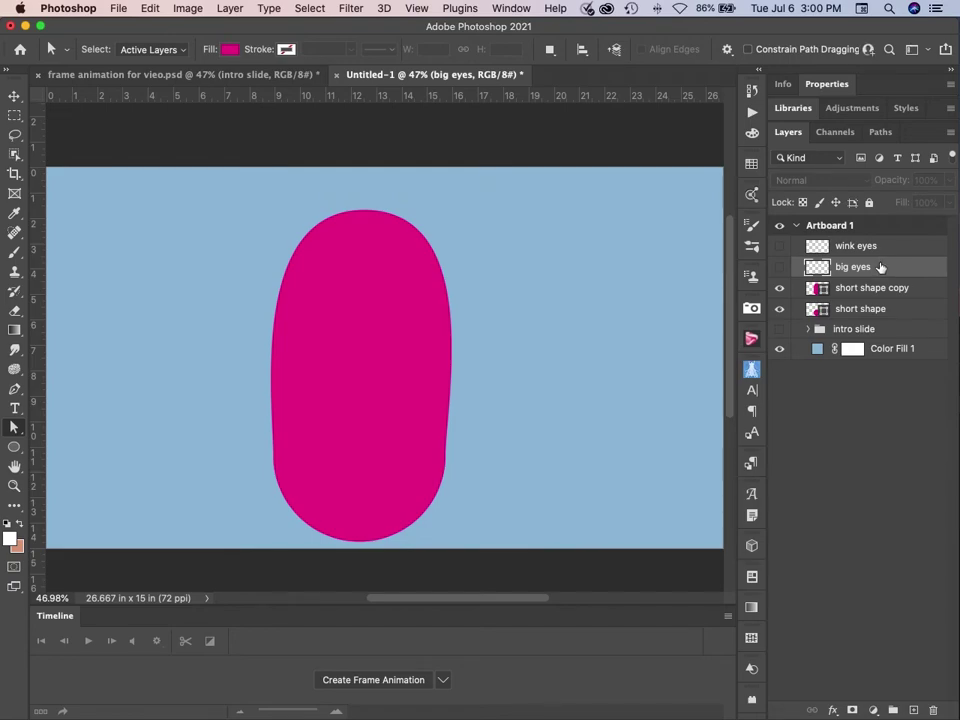
key("super+j")
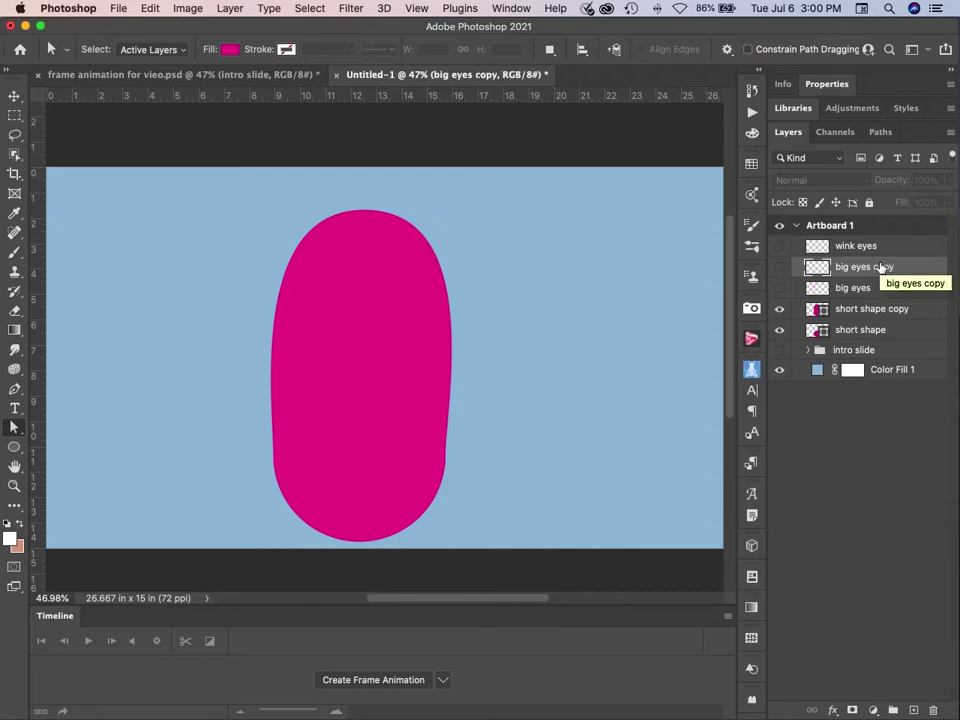
left_click(778, 269)
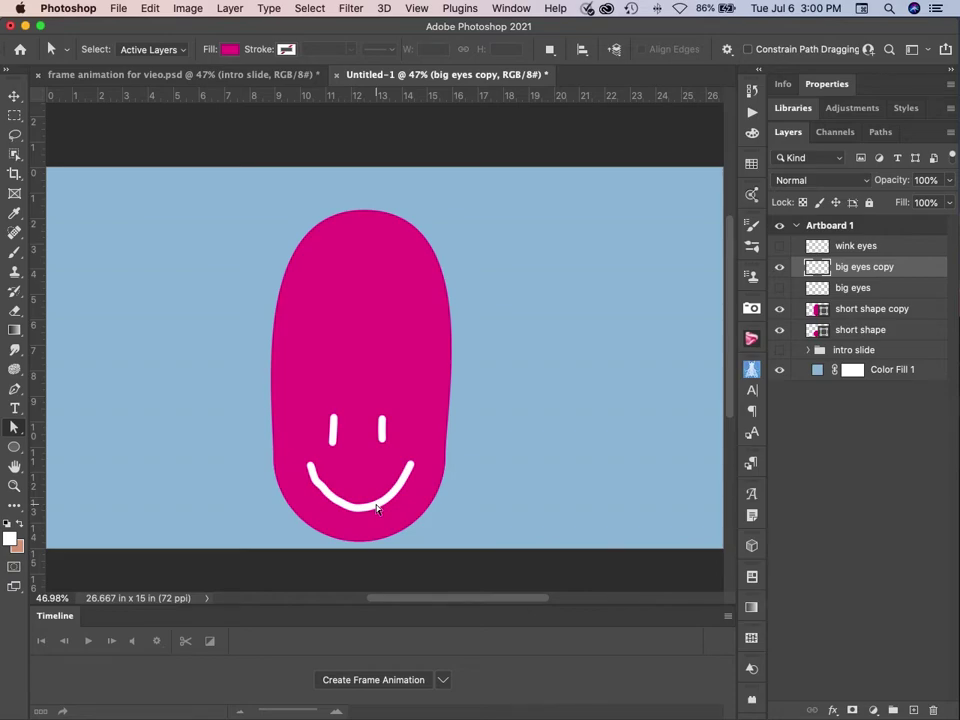
key("v")
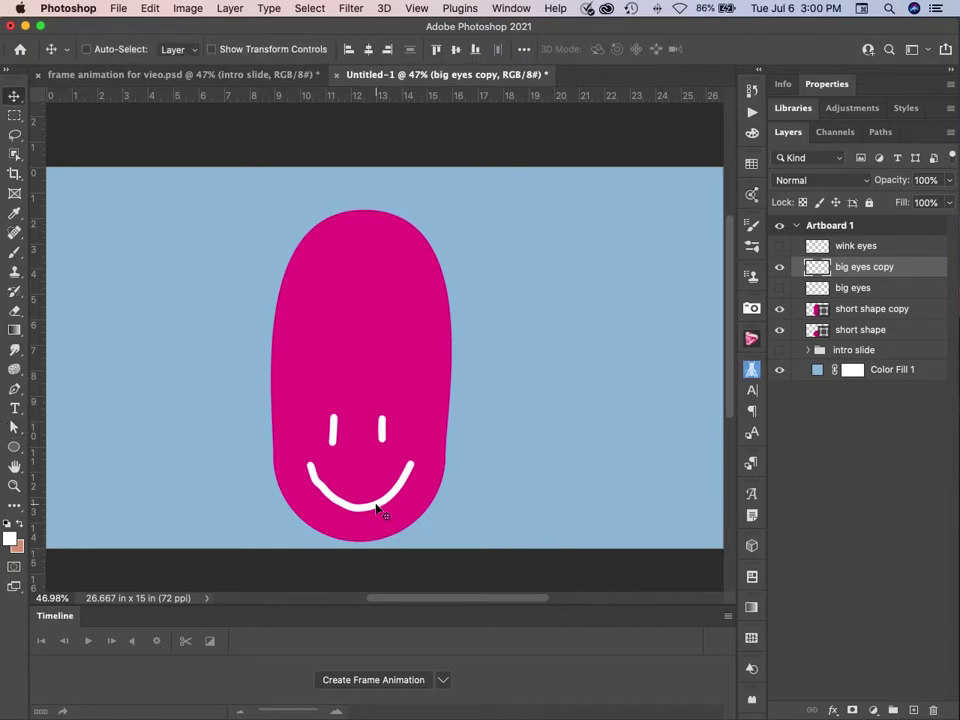
left_click_drag(377, 510, 396, 340)
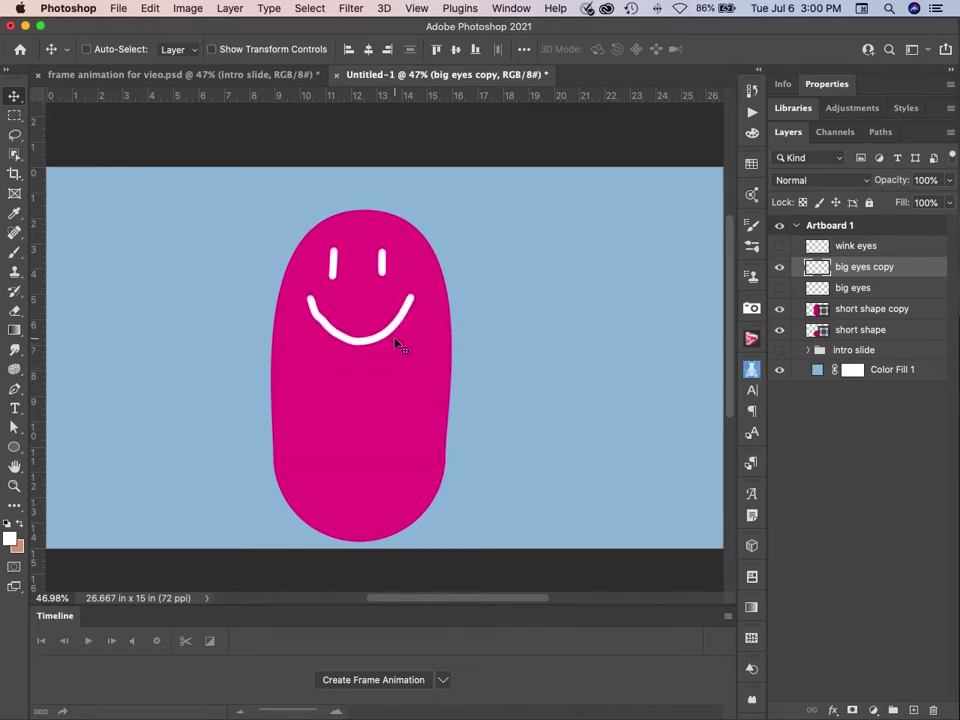
Show the wink eyes face and move it up onto the tall shape, aligning its smile with the big eyes copy's smile.
left_click(780, 267)
left_click(780, 246)
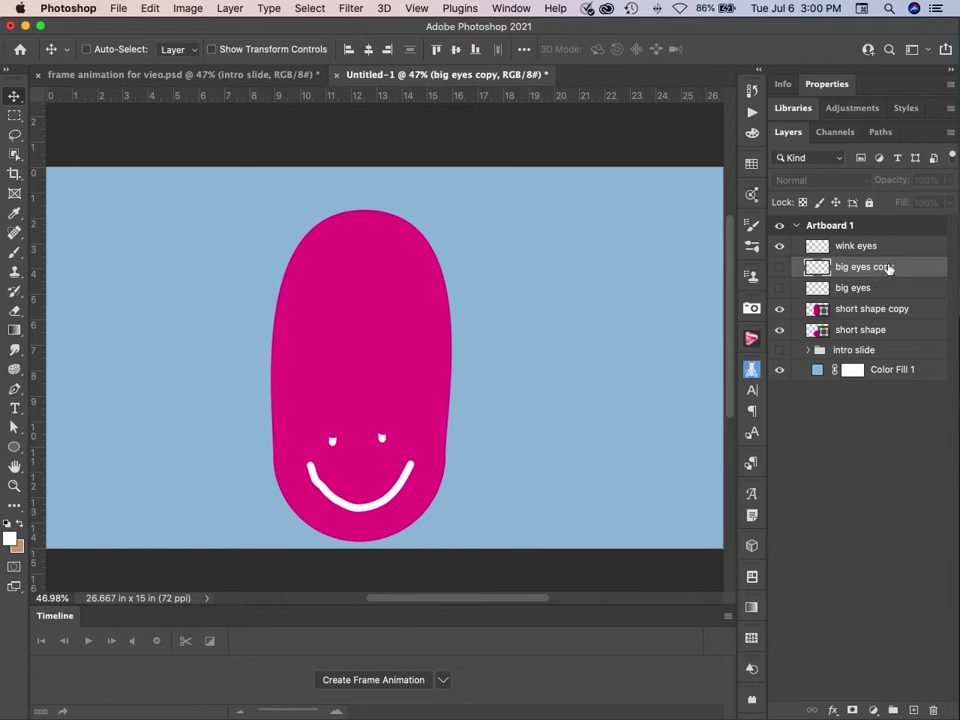
left_click(897, 245)
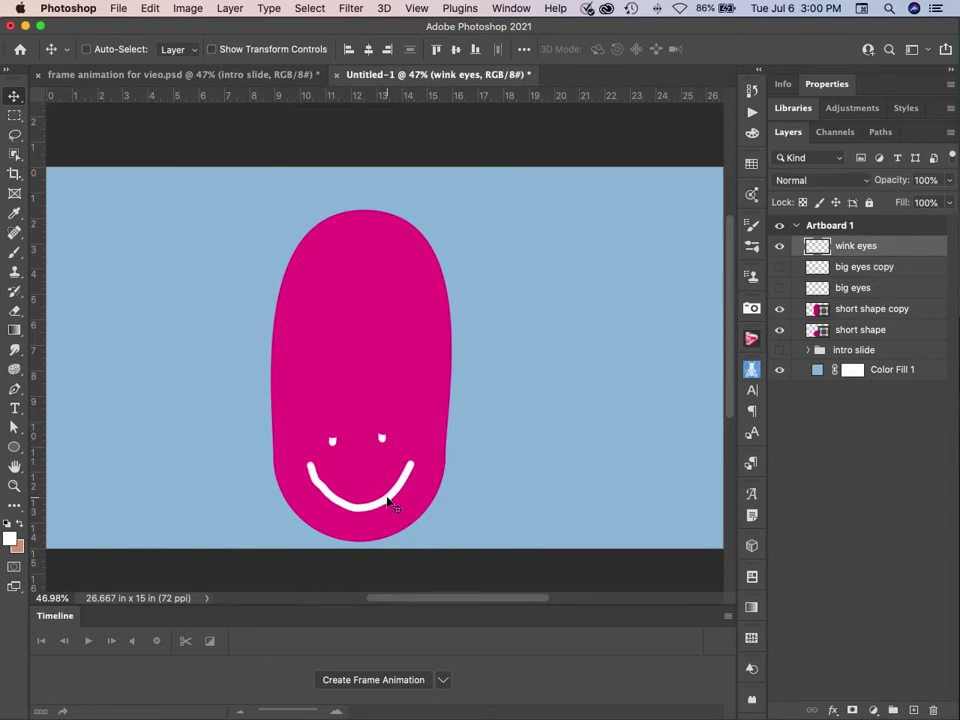
left_click_drag(388, 502, 407, 324)
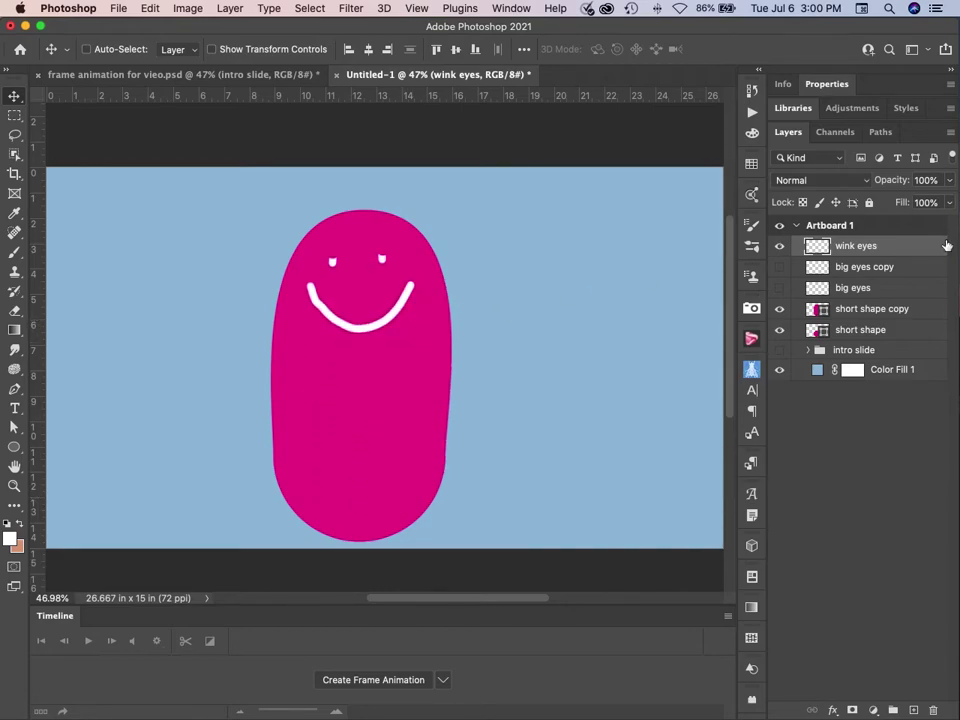
left_click(780, 267)
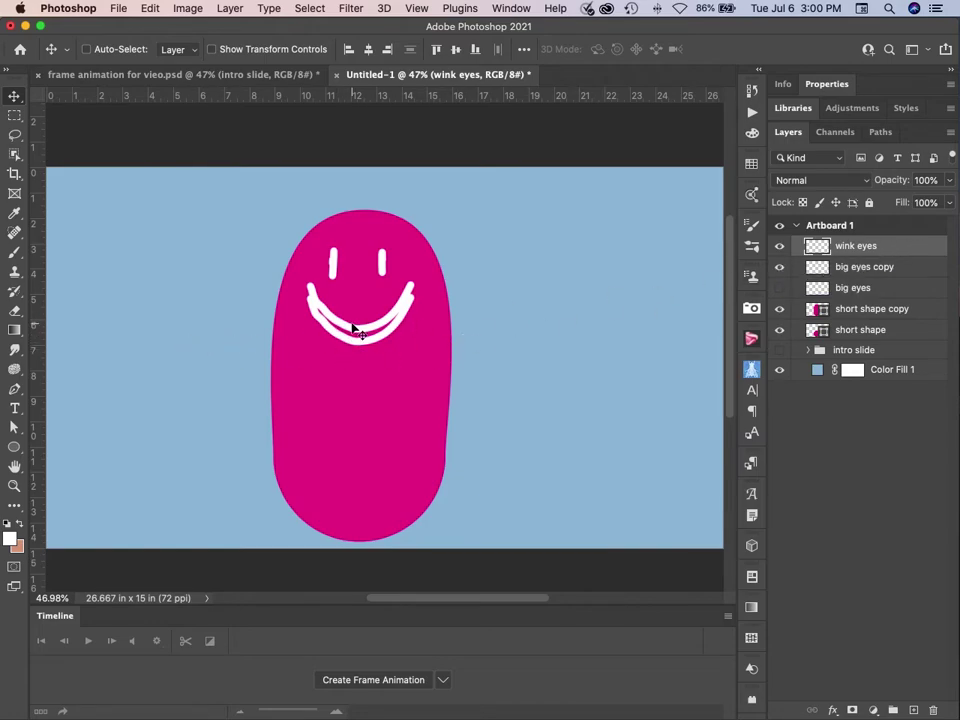
mouse_move(356, 330)
left_mouse_down()
mouse_move(352, 344)
mouse_move(354, 336)
left_mouse_up()
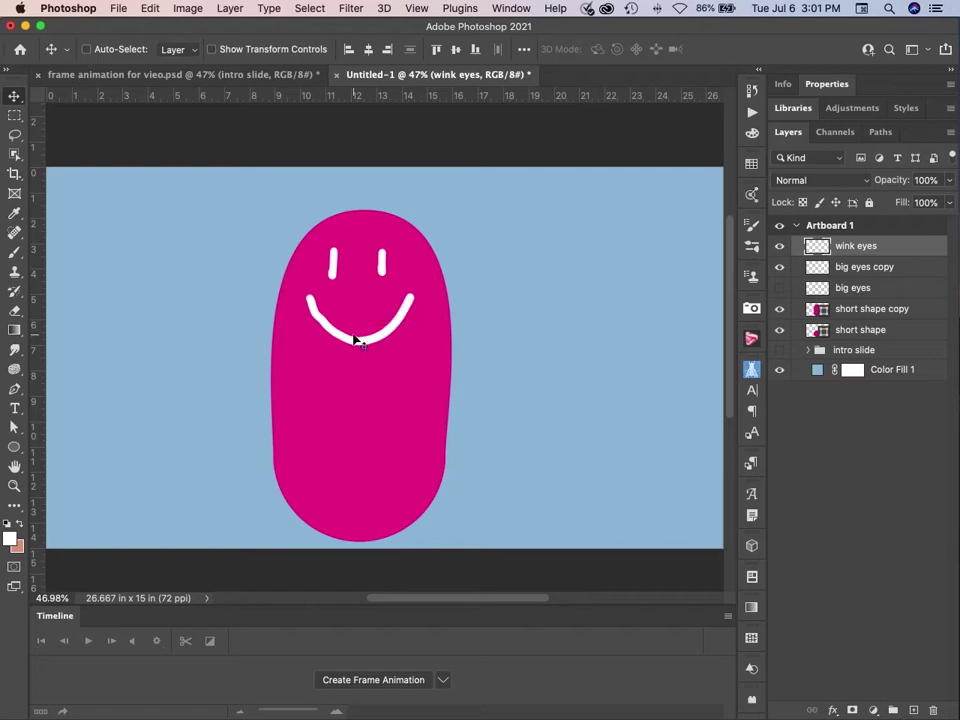
Toggle the big eyes copy layer repeatedly to check the blink and the alignment of both faces.
left_click(779, 271)
left_click(780, 272)
left_click(780, 272)
left_click(780, 272)
left_click(780, 272)
left_click(780, 272)
left_click(780, 272)
left_click(780, 272)
Show only the big eyes on the short circle, hiding the other faces and tall shape, and move short shape copy above the big eyes layer.
left_click(781, 290)
left_click_drag(782, 269, 786, 229)
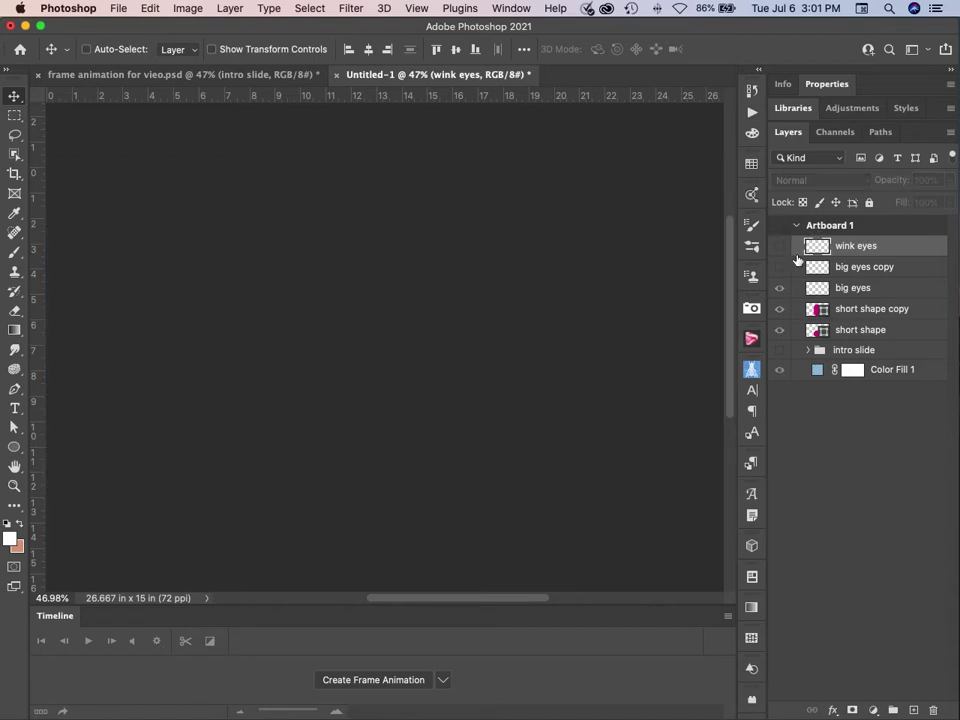
left_click(780, 226)
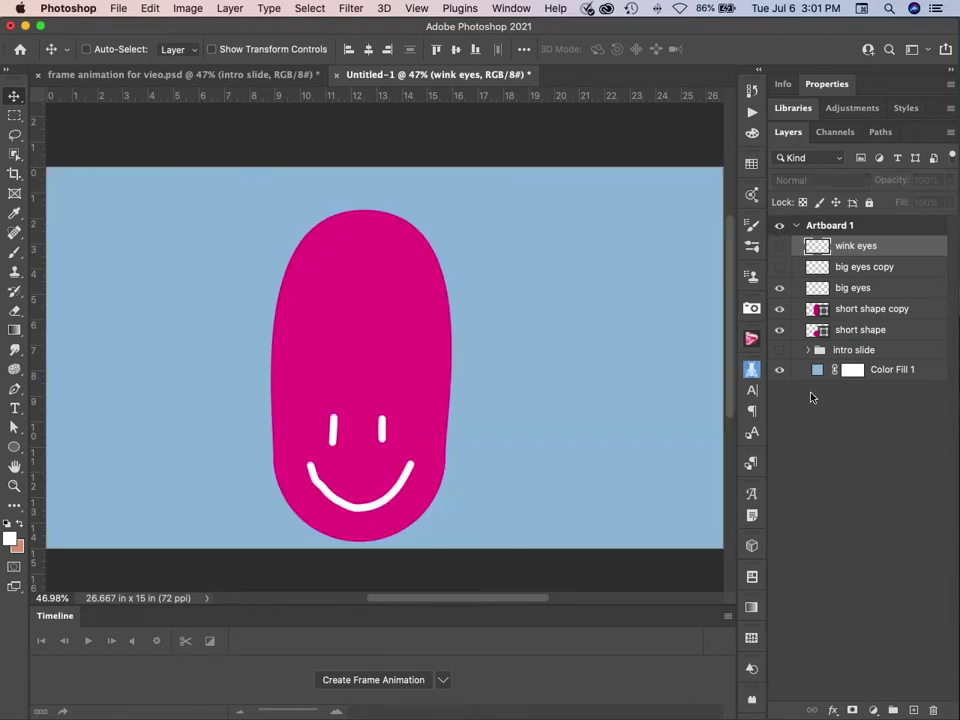
left_click(778, 312)
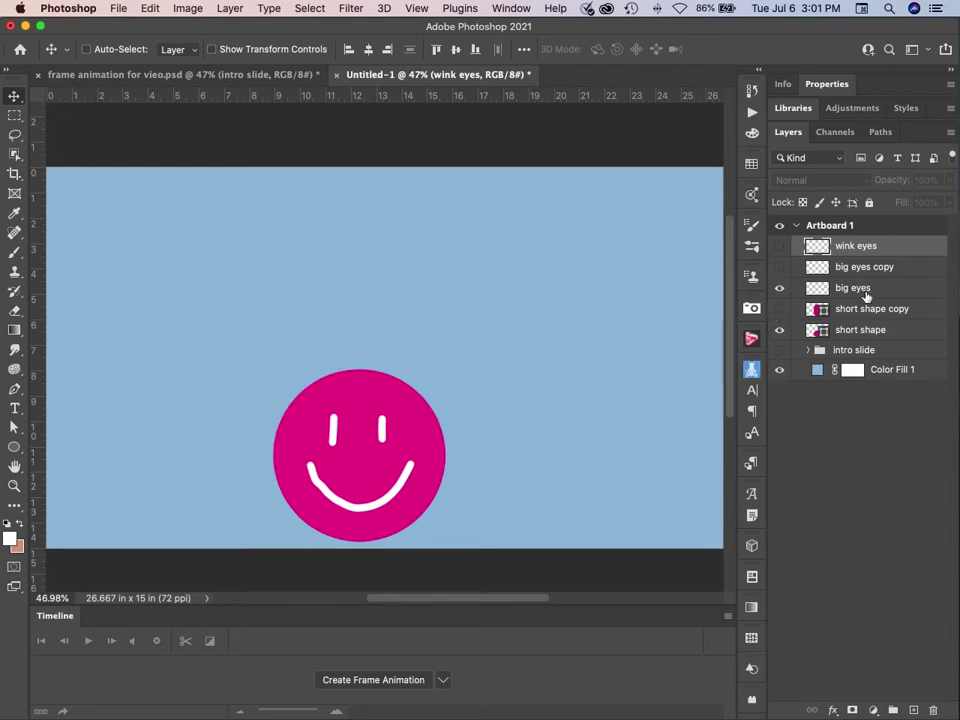
left_click_drag(909, 313, 907, 284)
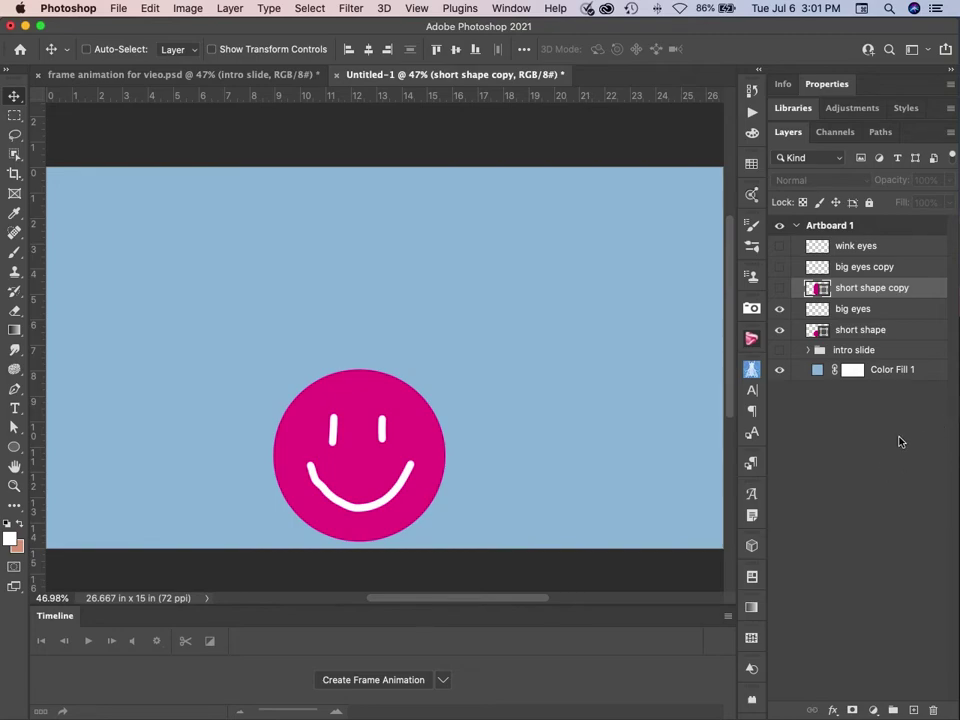
Create a frame animation in the timeline, starting from the short smiley.
left_click(444, 682)
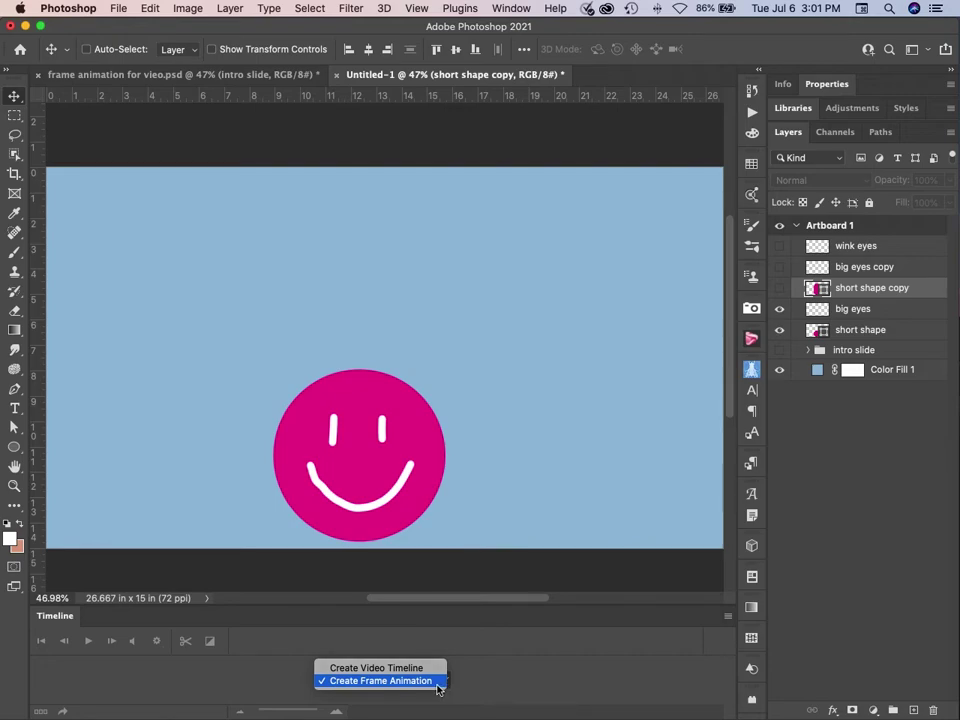
left_click(437, 683)
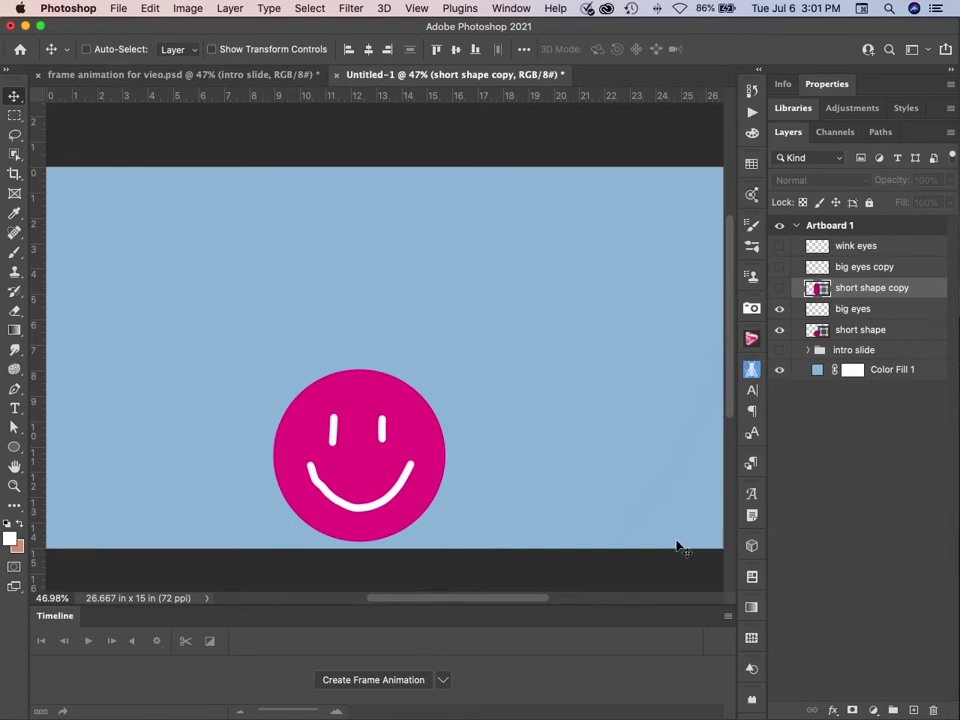
left_click(373, 680)
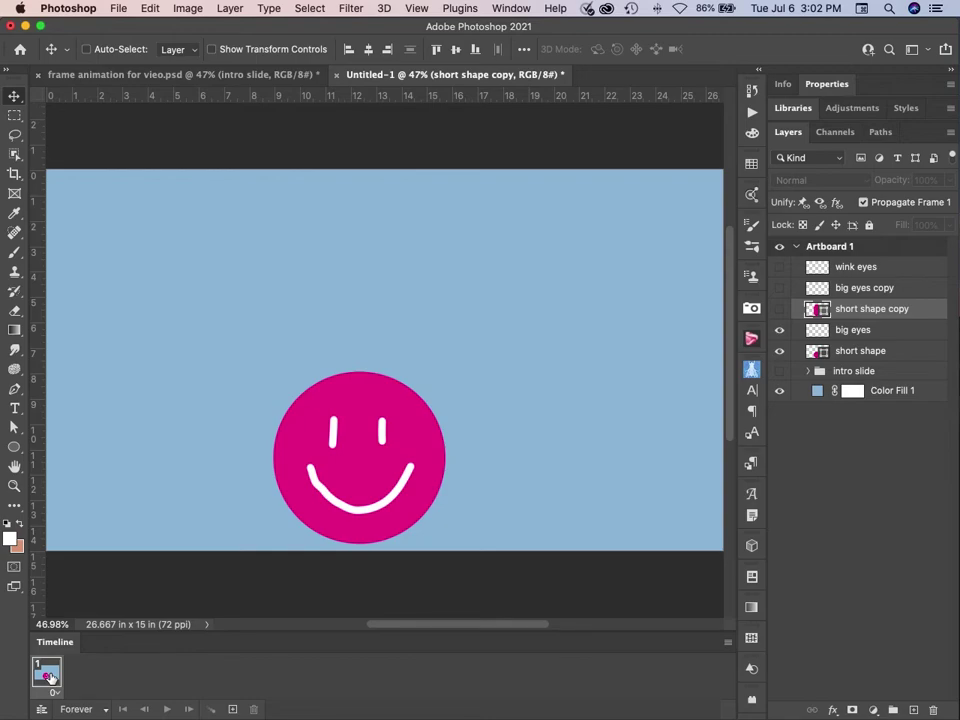
Add frame 2 with short shape and big eyes hidden and short shape copy and big eyes copy shown.
left_click(233, 709)
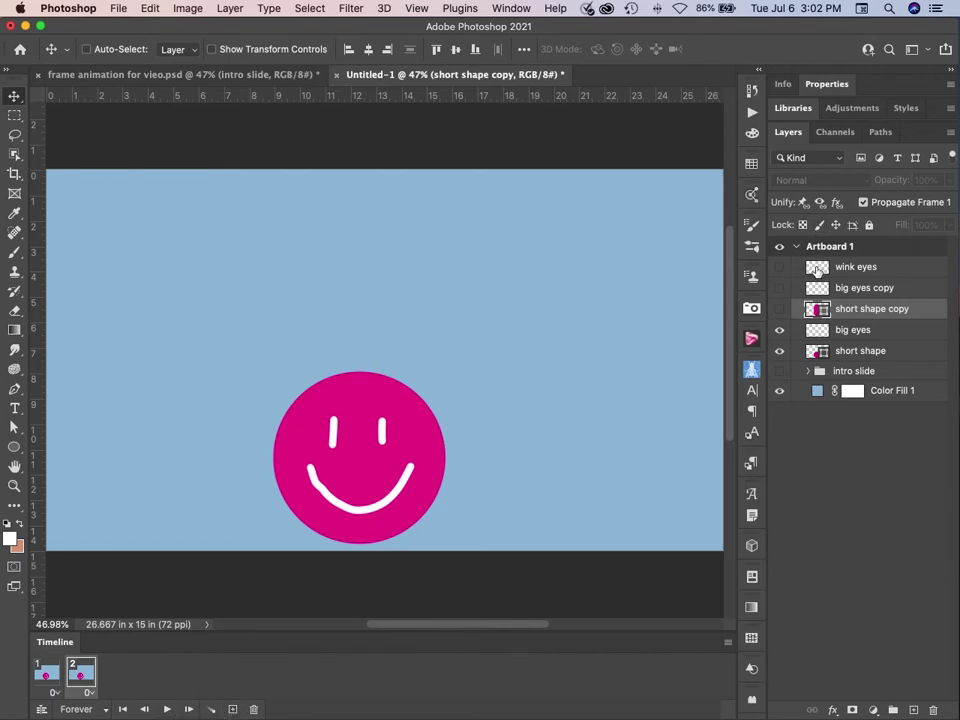
left_click(779, 350)
left_click(779, 331)
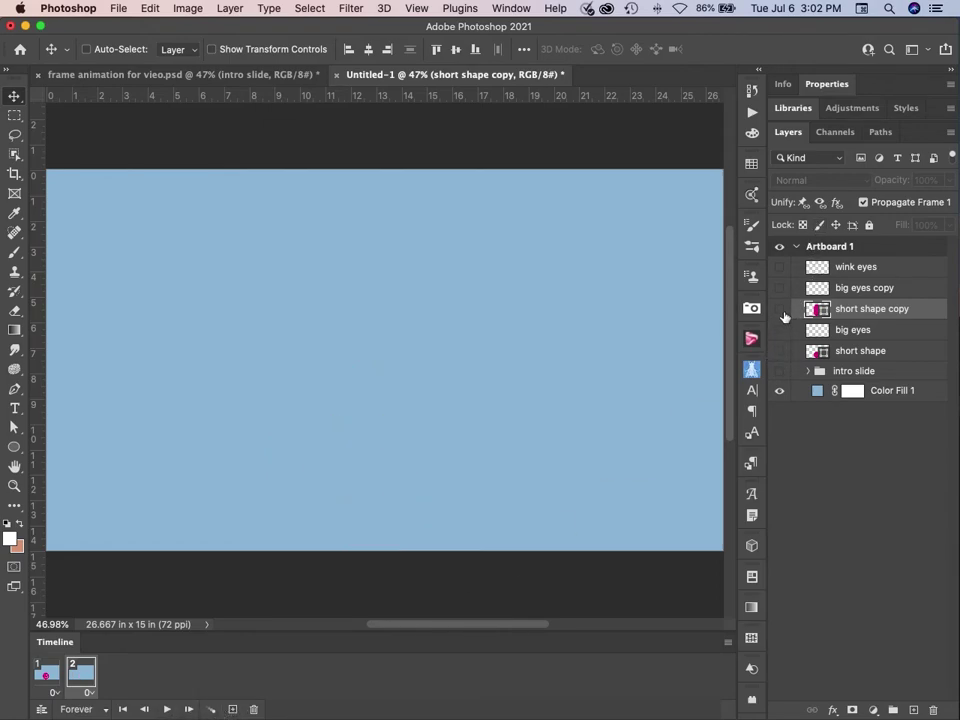
left_click(779, 309)
left_click(779, 288)
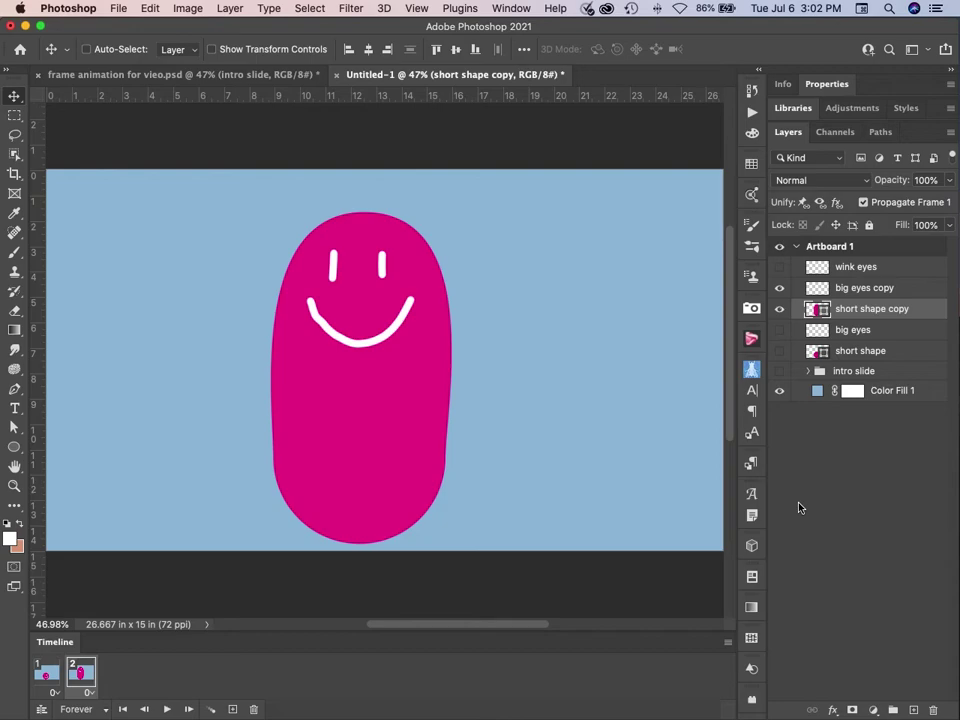
Add frame 3 with wink eyes replacing big eyes copy, and frame 4 with big eyes copy shown again.
left_click(231, 710)
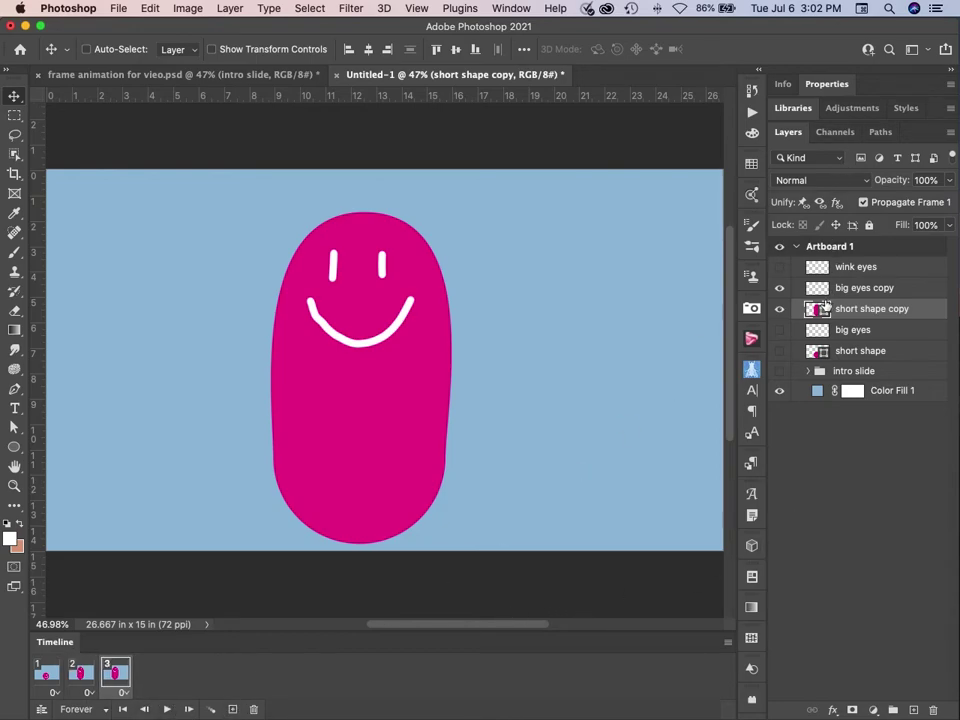
left_click(779, 288)
left_click(779, 267)
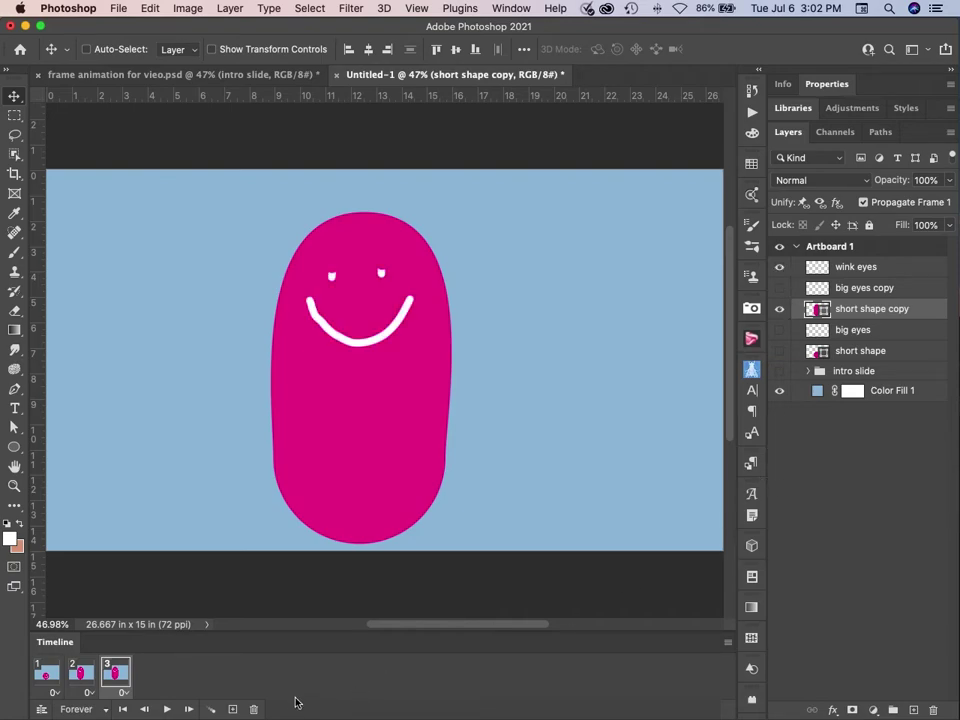
left_click(232, 710)
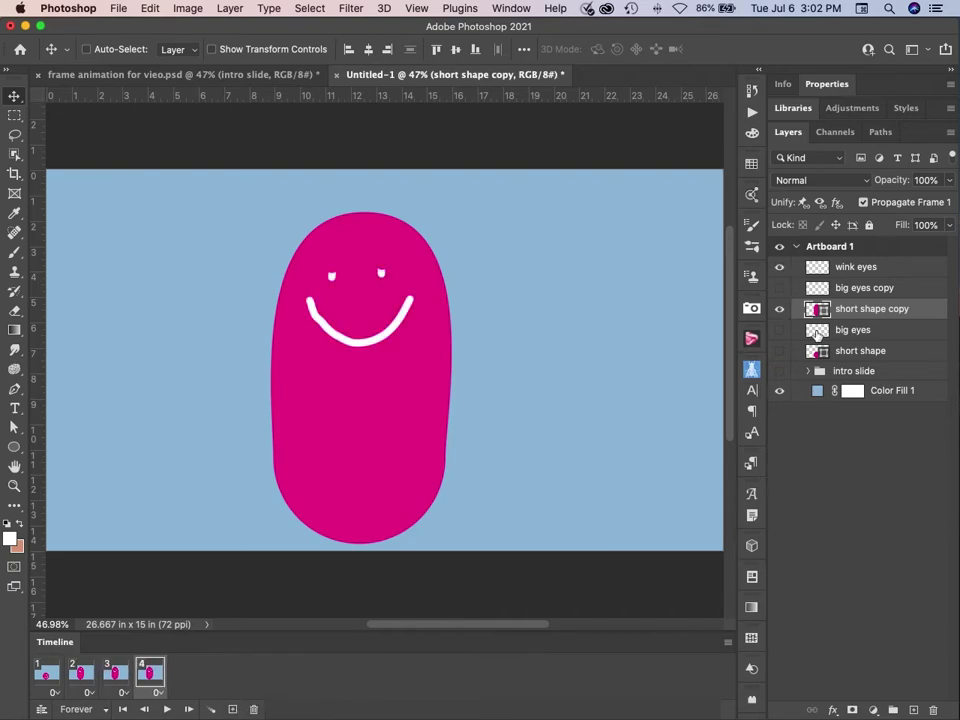
left_click(780, 289)
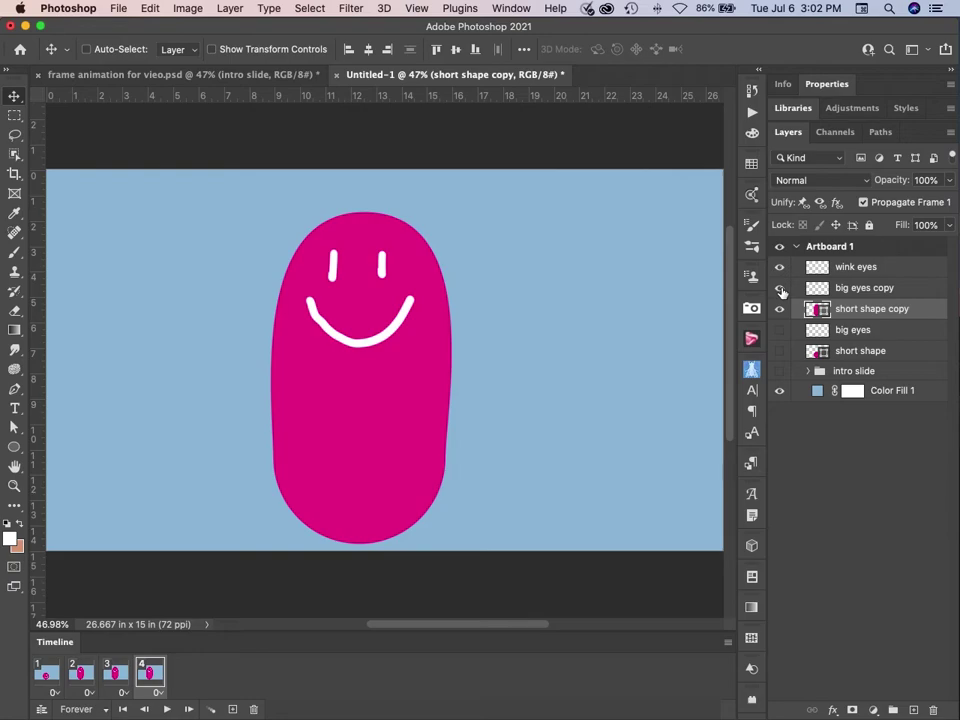
Add frames 5 to 8, hiding big eyes copy in frames 5 and 7 and showing it in frames 6 and 8.
left_click(233, 709)
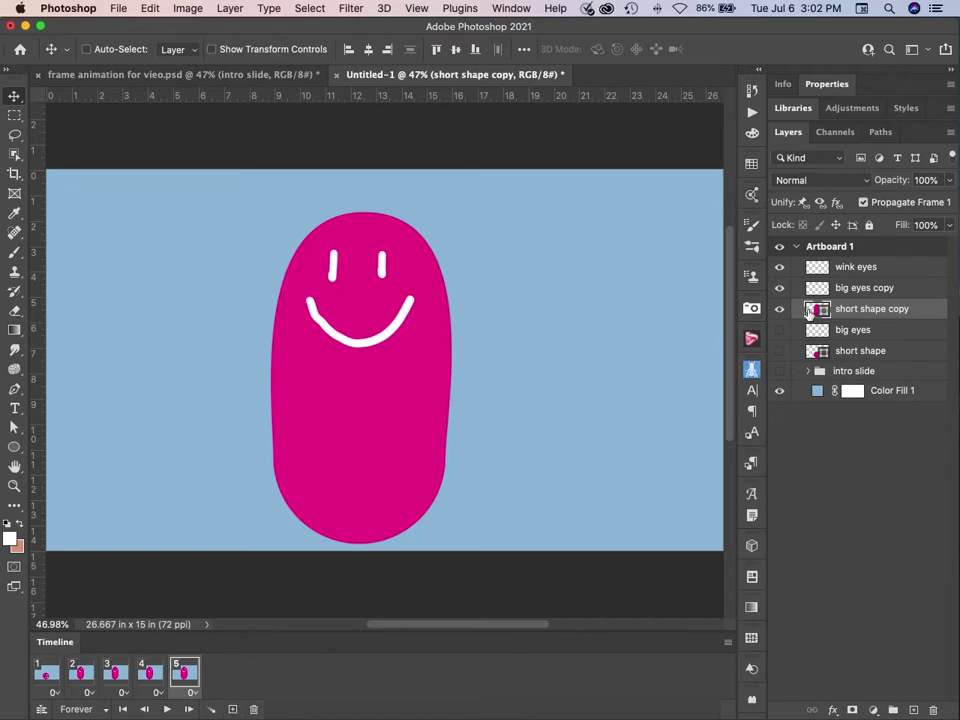
left_click(780, 288)
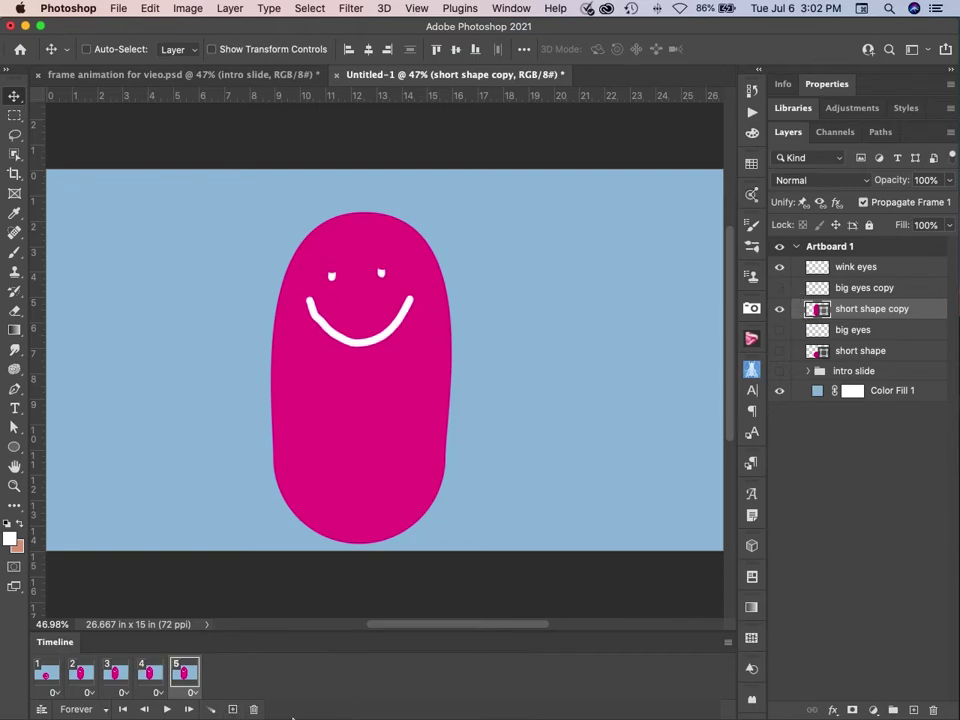
left_click(233, 709)
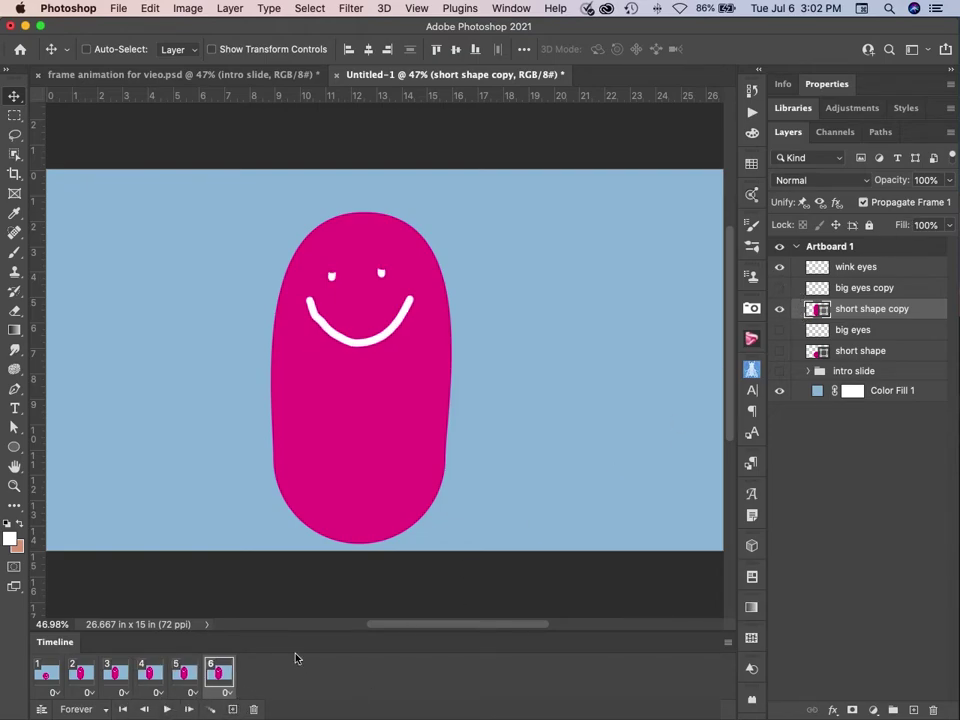
left_click(780, 288)
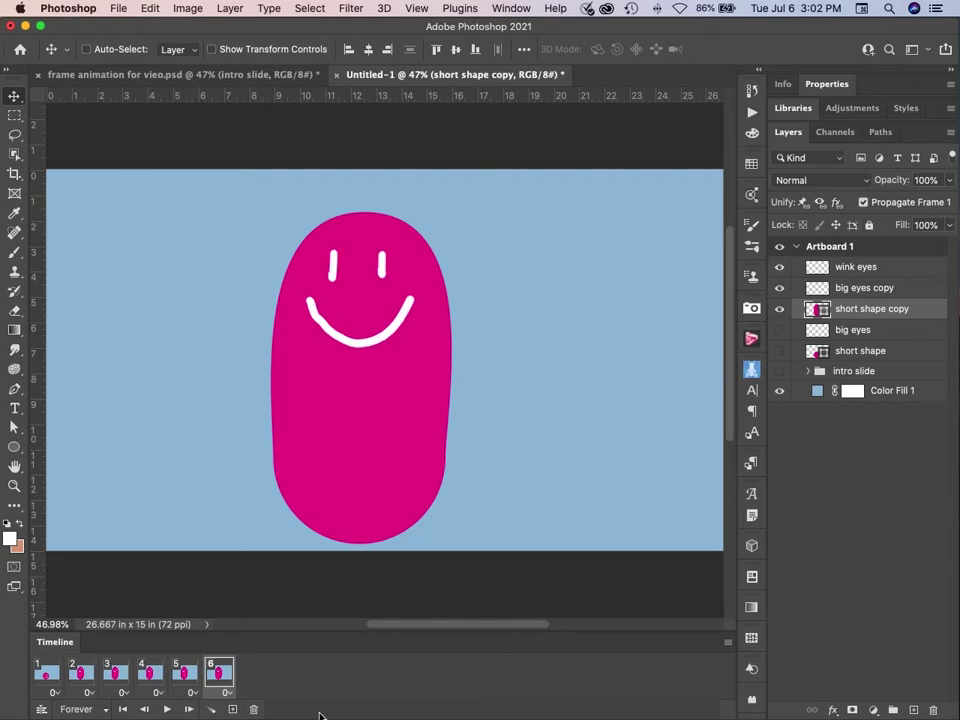
left_click(233, 709)
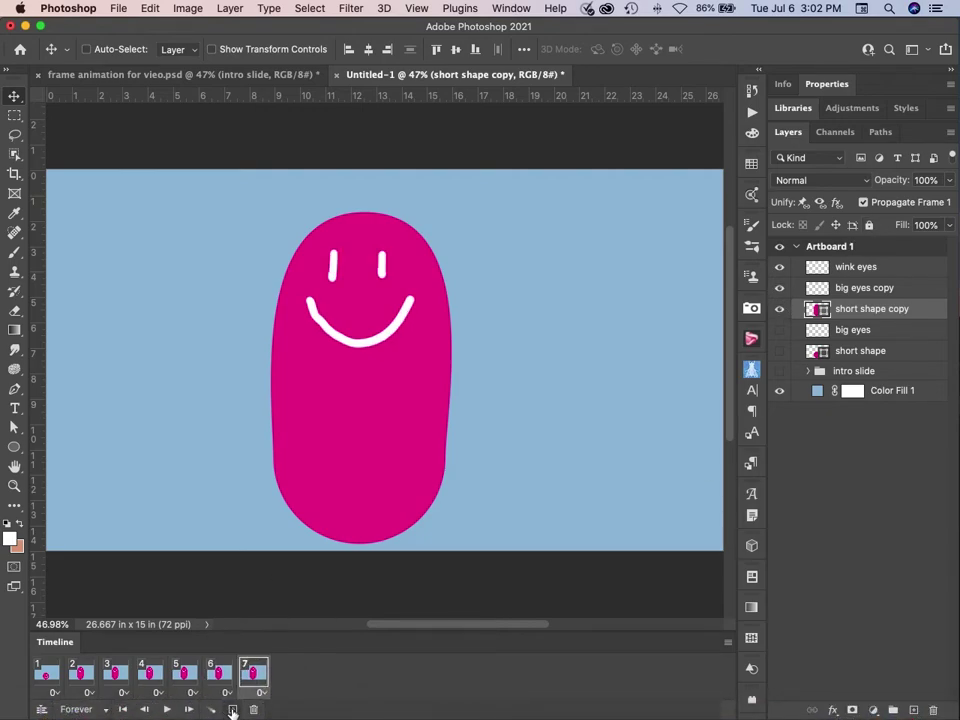
left_click(780, 288)
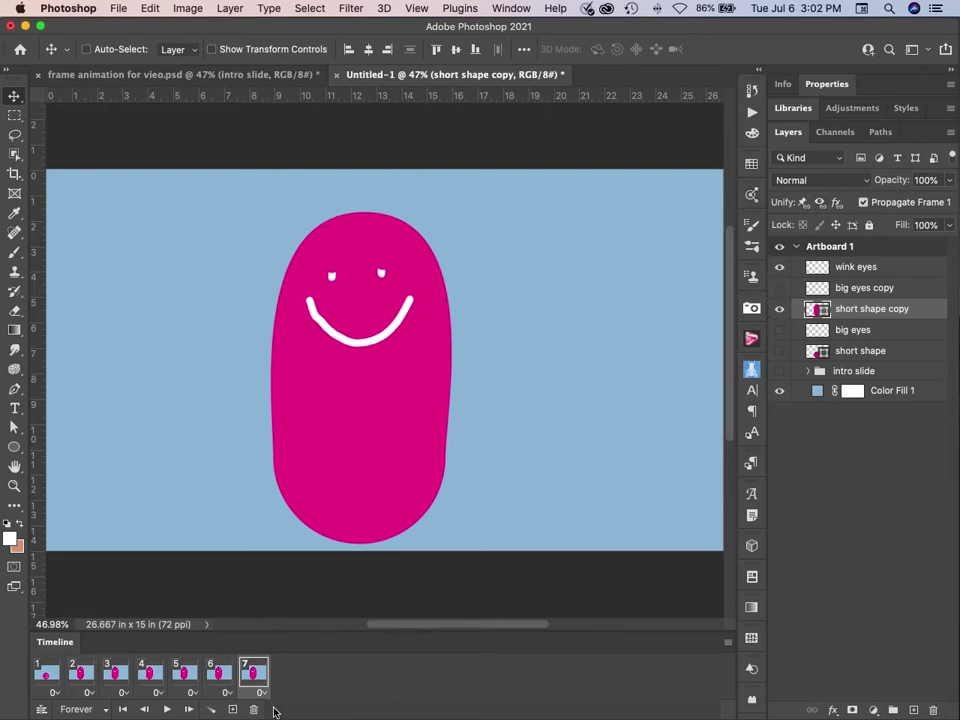
left_click(233, 709)
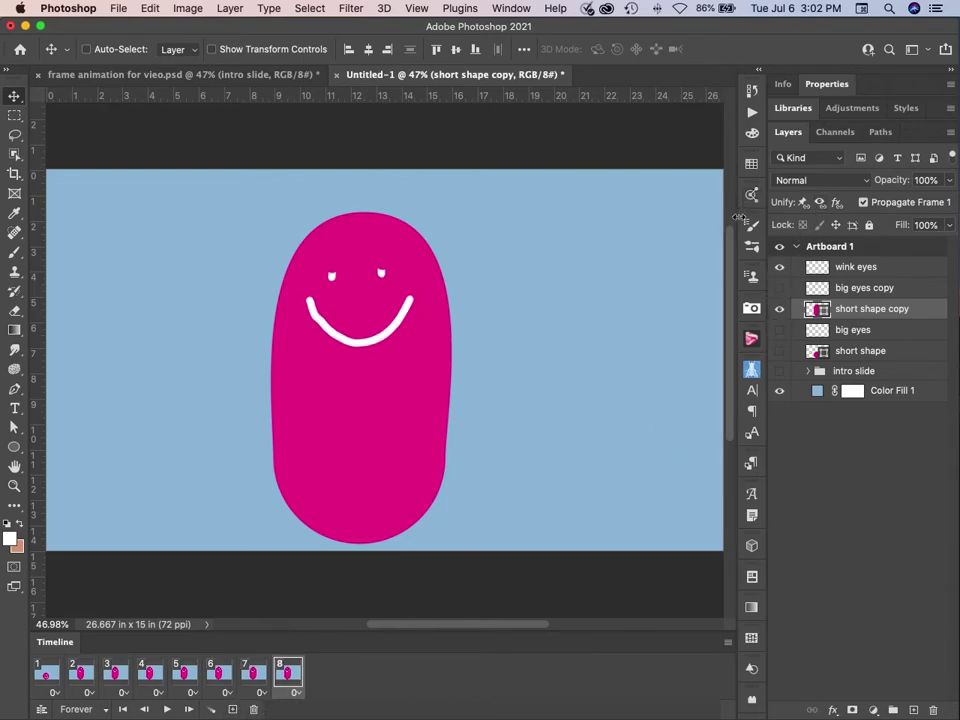
left_click(780, 288)
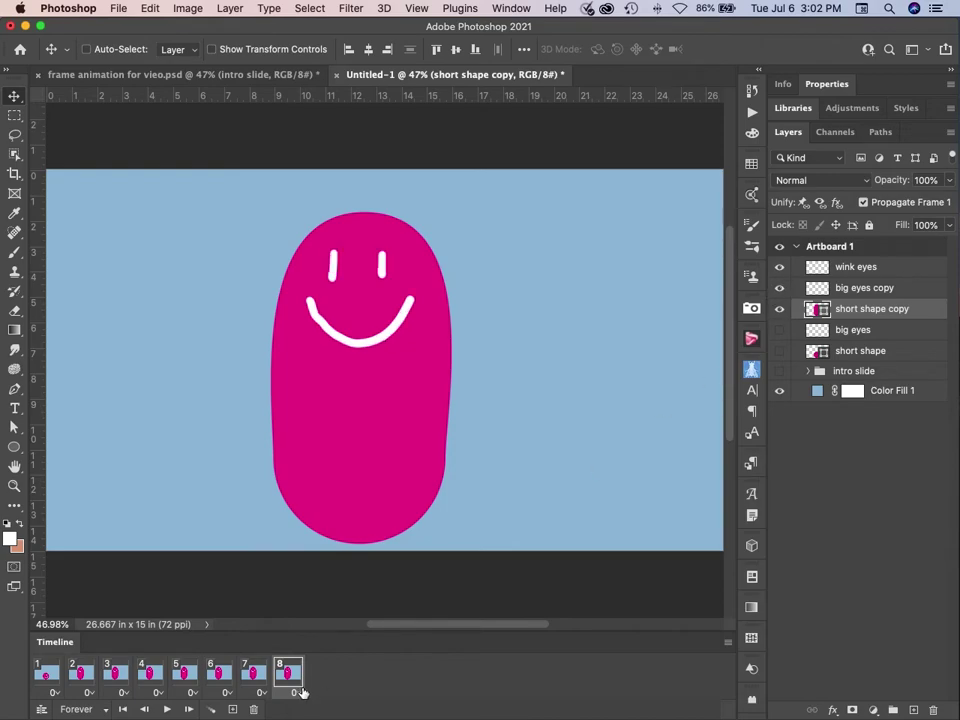
Add frames 9 and 10, hiding big eyes copy in frame 9 and showing it in frame 10.
left_click(233, 709)
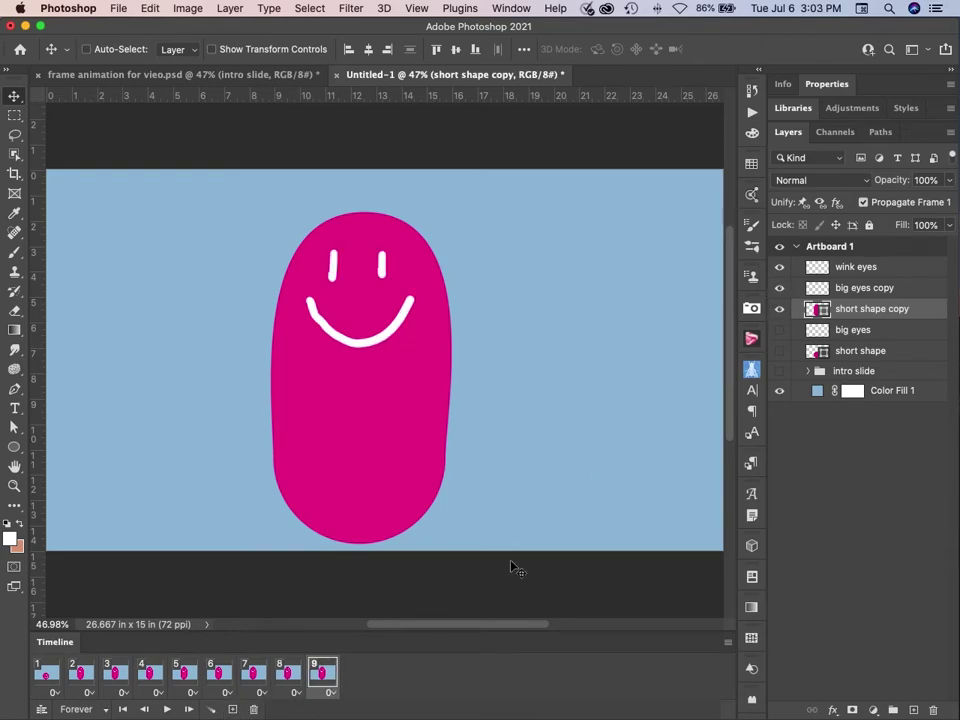
left_click(780, 288)
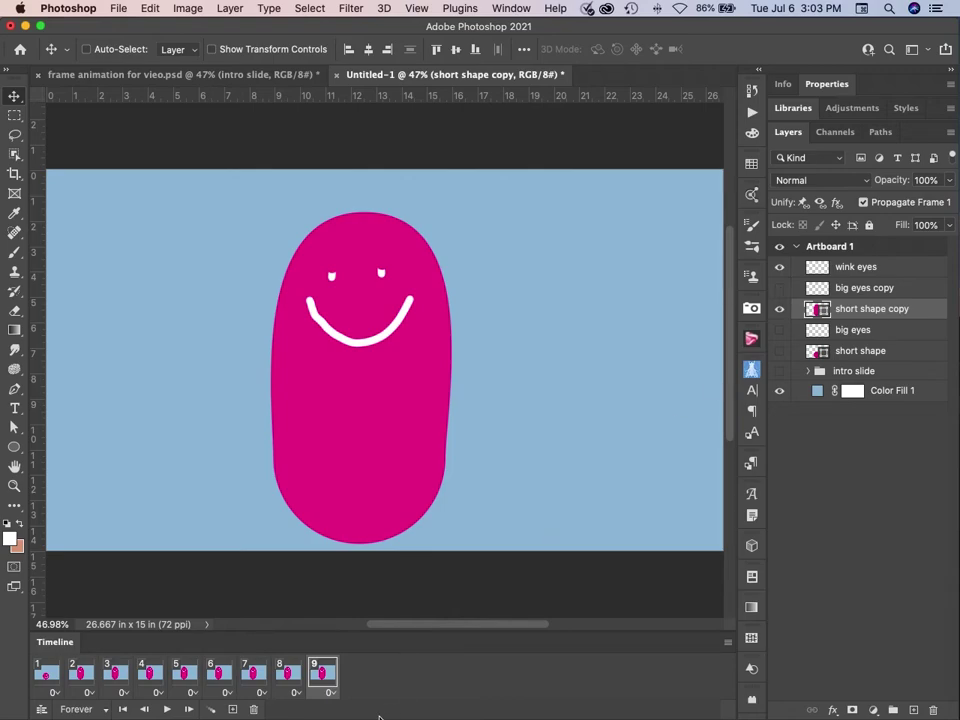
left_click(233, 709)
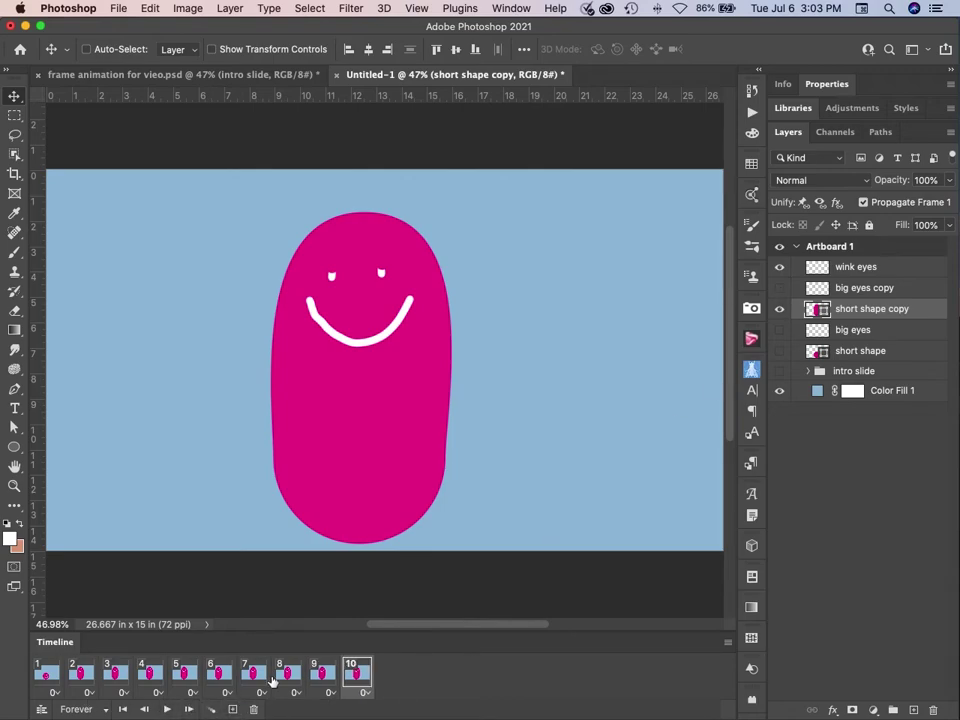
left_click(780, 289)
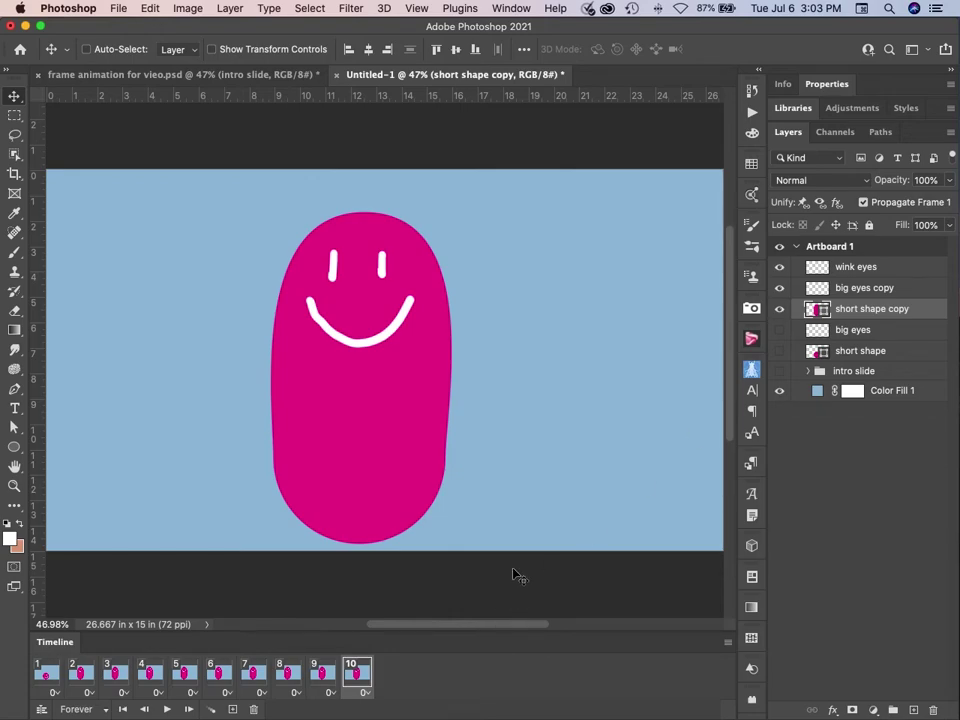
Add frame 11 with short shape and big eyes shown and wink eyes, big eyes copy and short shape copy hidden.
left_click(231, 710)
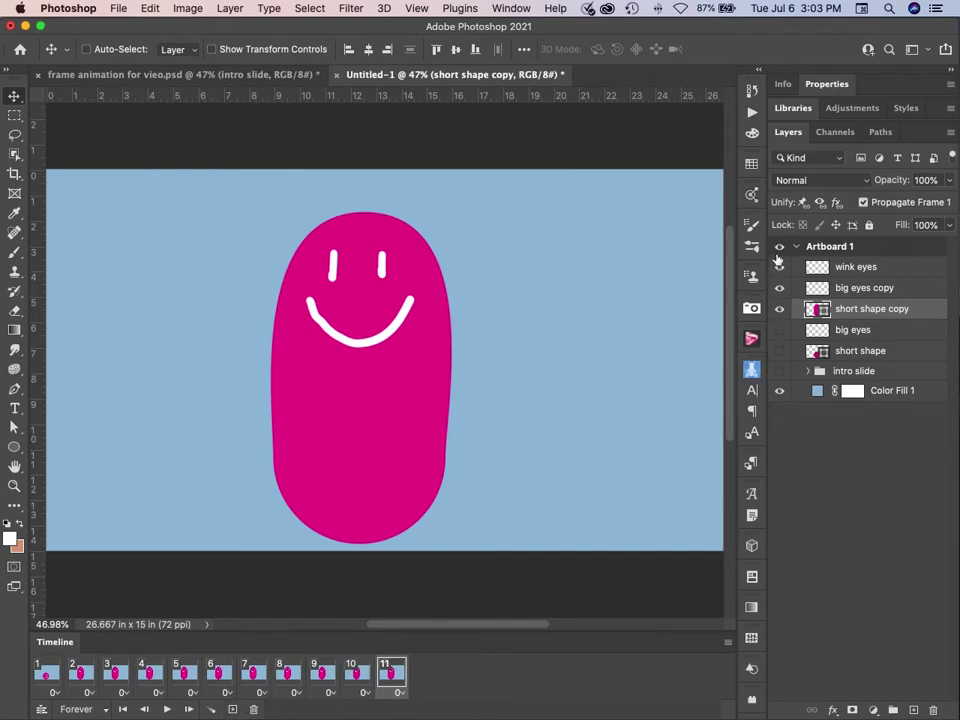
left_click_drag(779, 269, 780, 332)
left_click(780, 373)
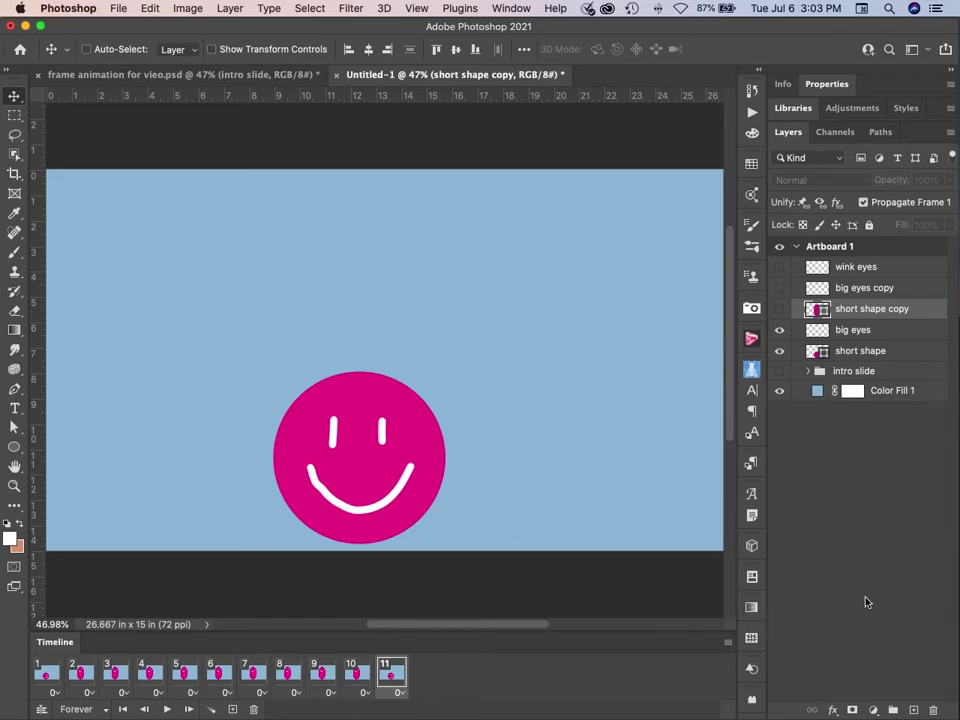
Play the animation from frame 1 to check its speed, and stop it.
left_click(40, 676)
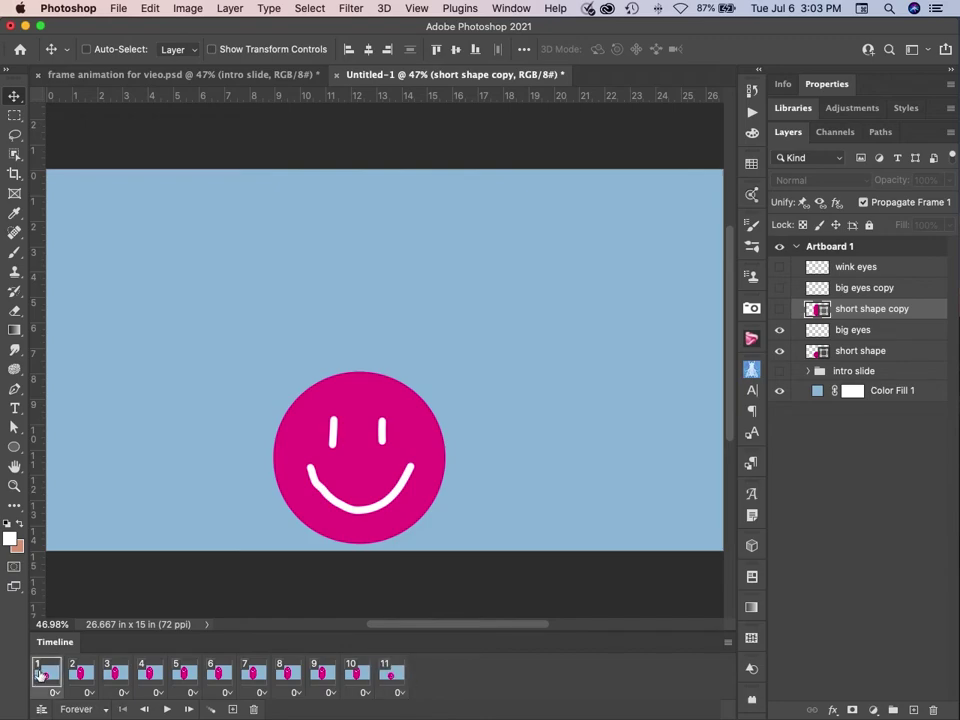
left_click(168, 709)
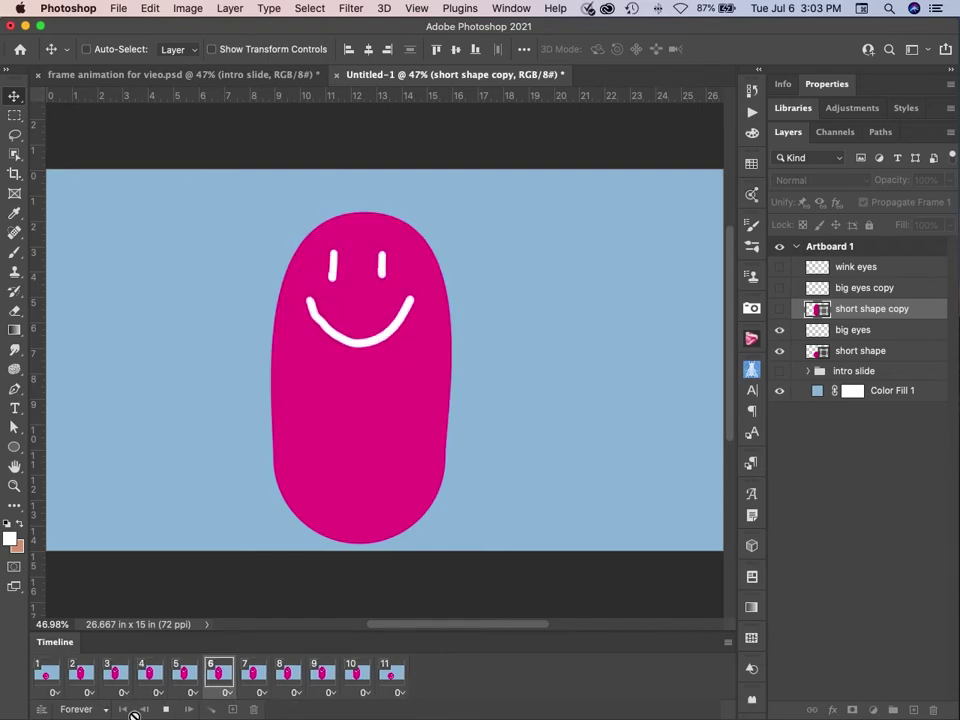
left_click(168, 710)
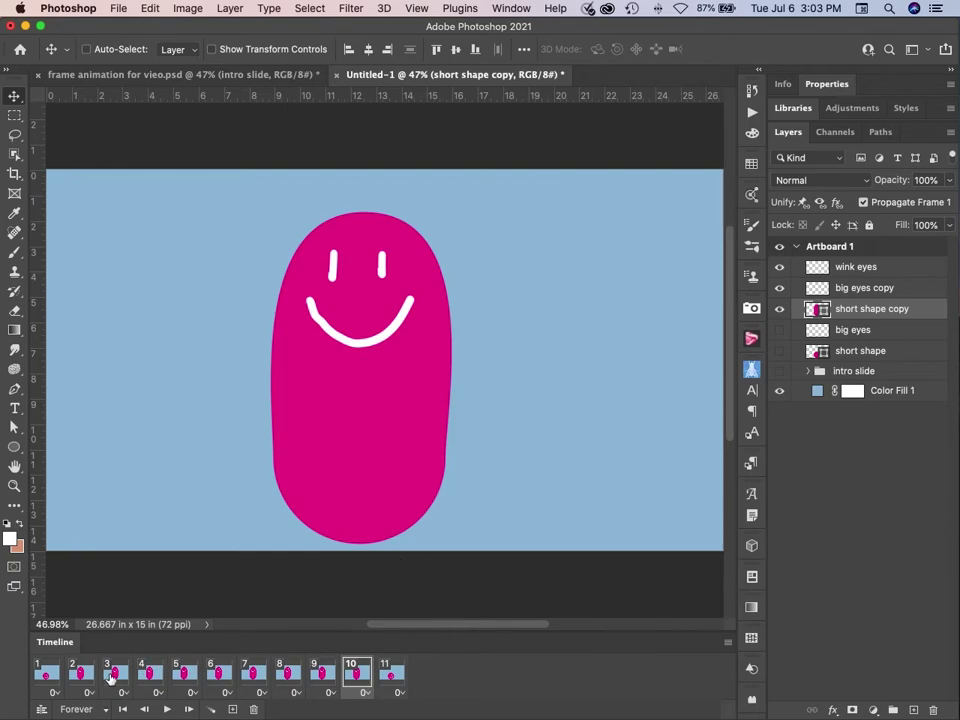
Set the delay of all eleven frames to 0.2 seconds and preview the animation.
left_click(47, 674)
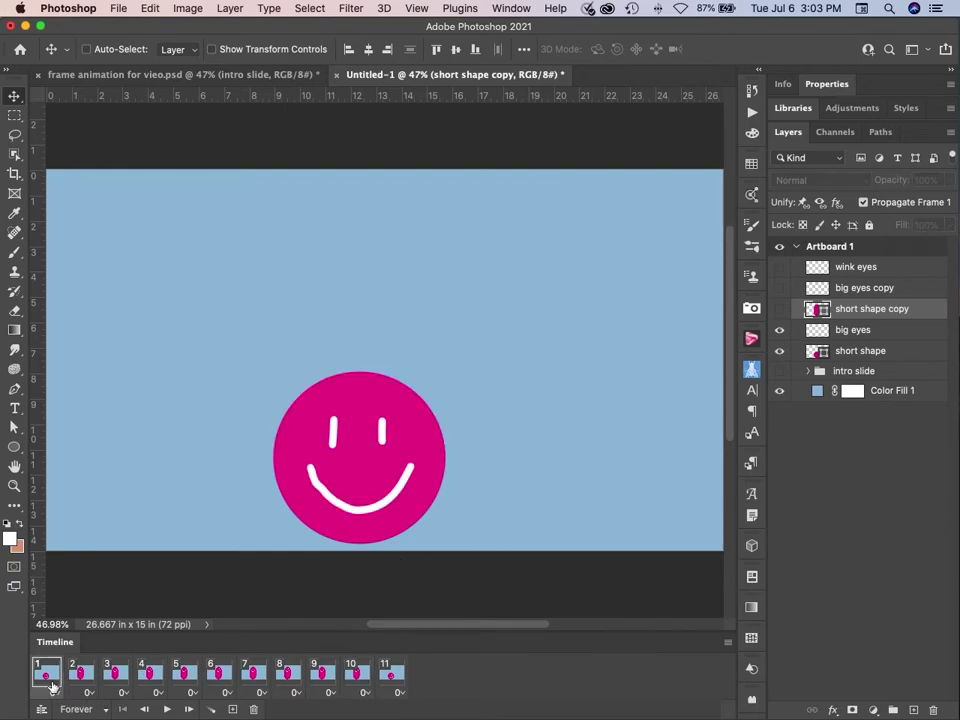
left_click(390, 676, "shift")
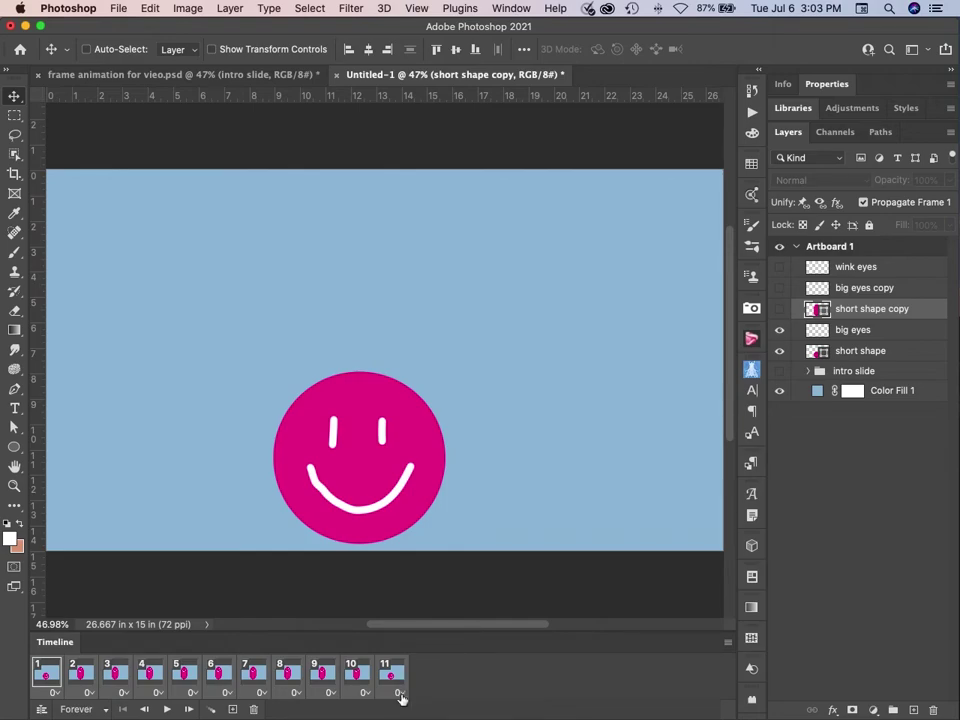
left_click(400, 693)
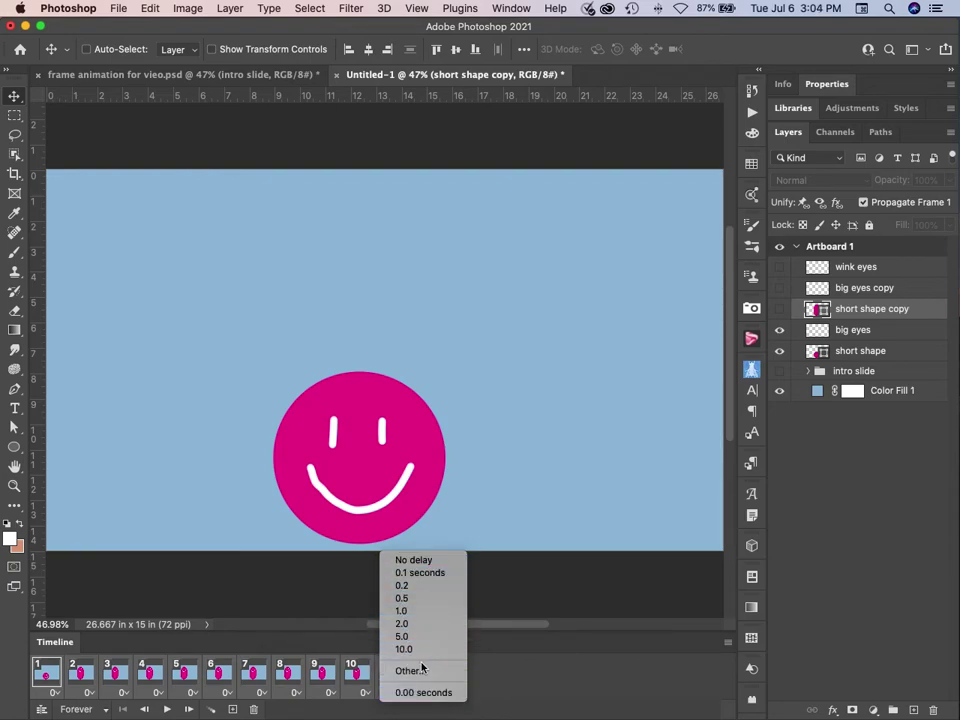
left_click(417, 587)
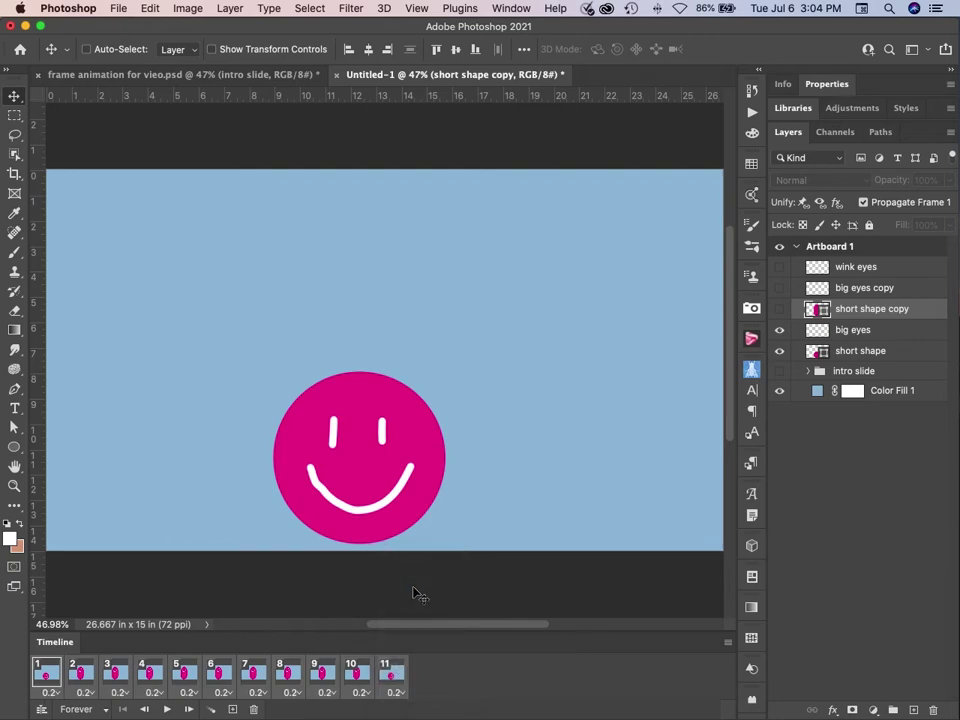
left_click(166, 709)
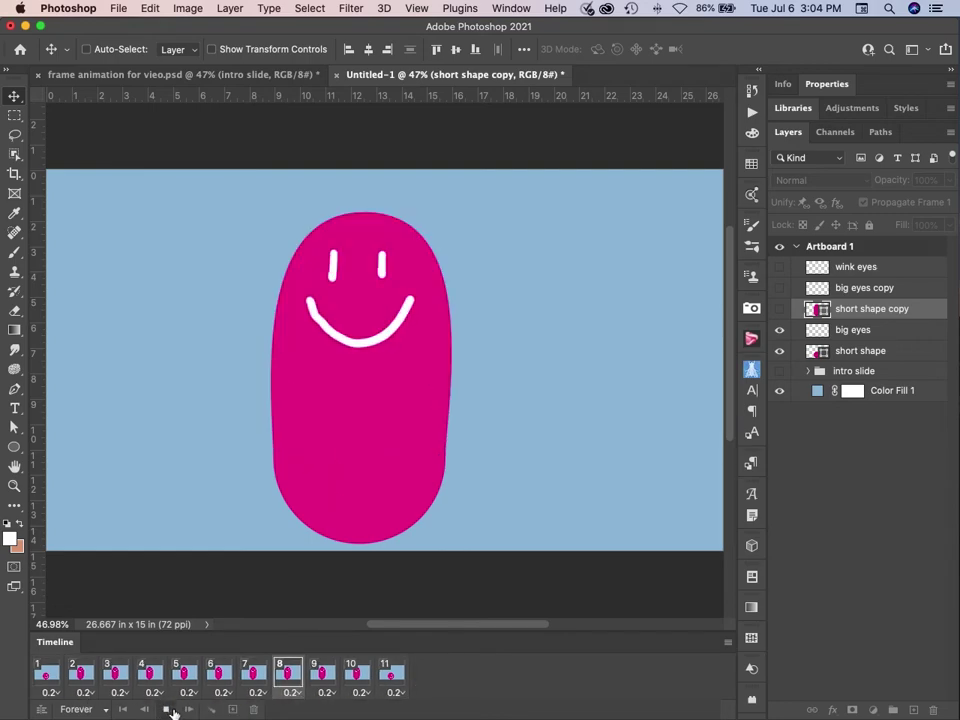
left_click(167, 709)
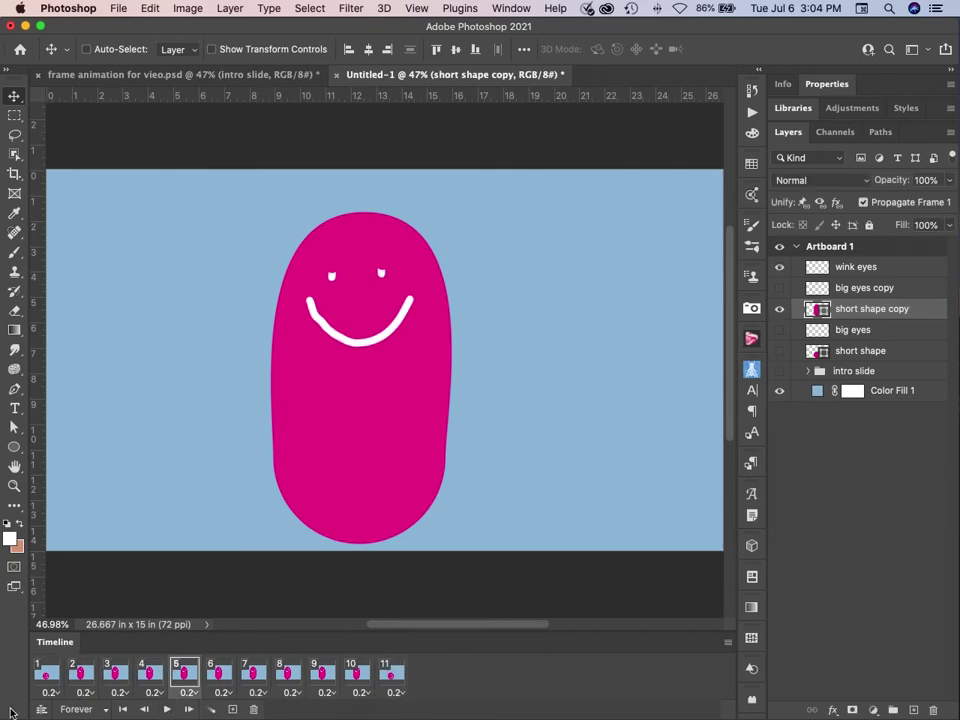
Give all eleven frames a custom delay of 0.3 seconds and play the animation to check the timing.
left_click(47, 673)
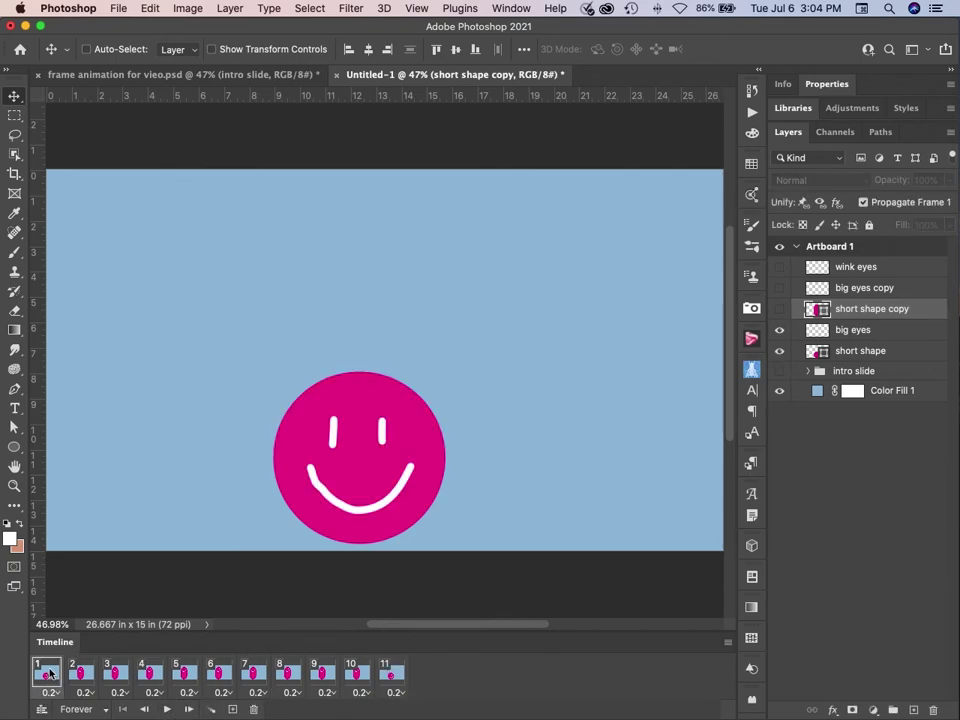
left_click(396, 692)
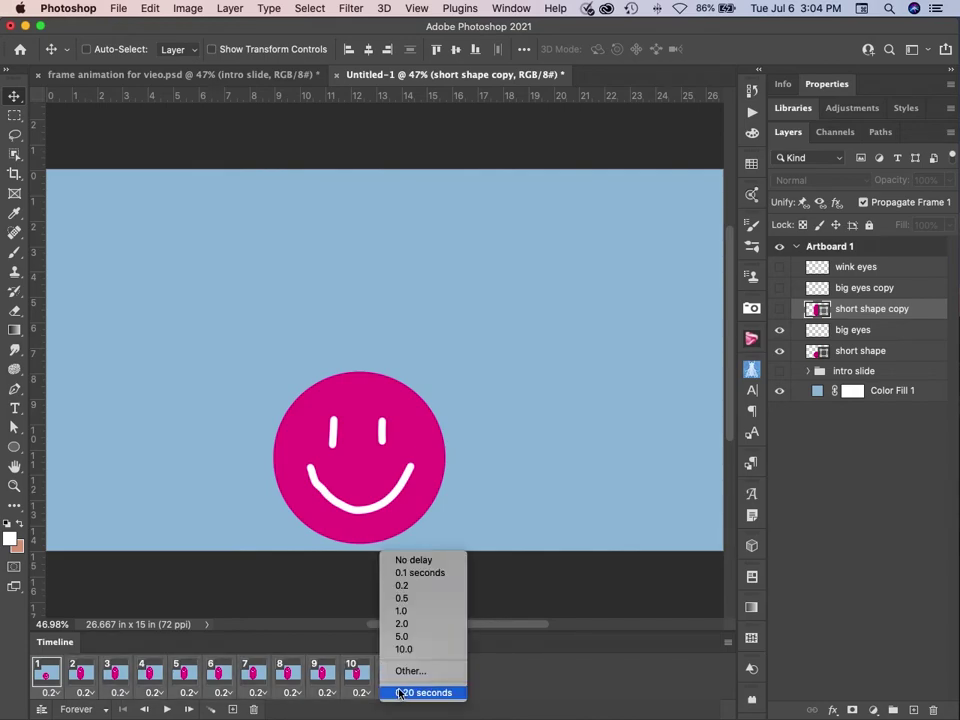
left_click(408, 670)
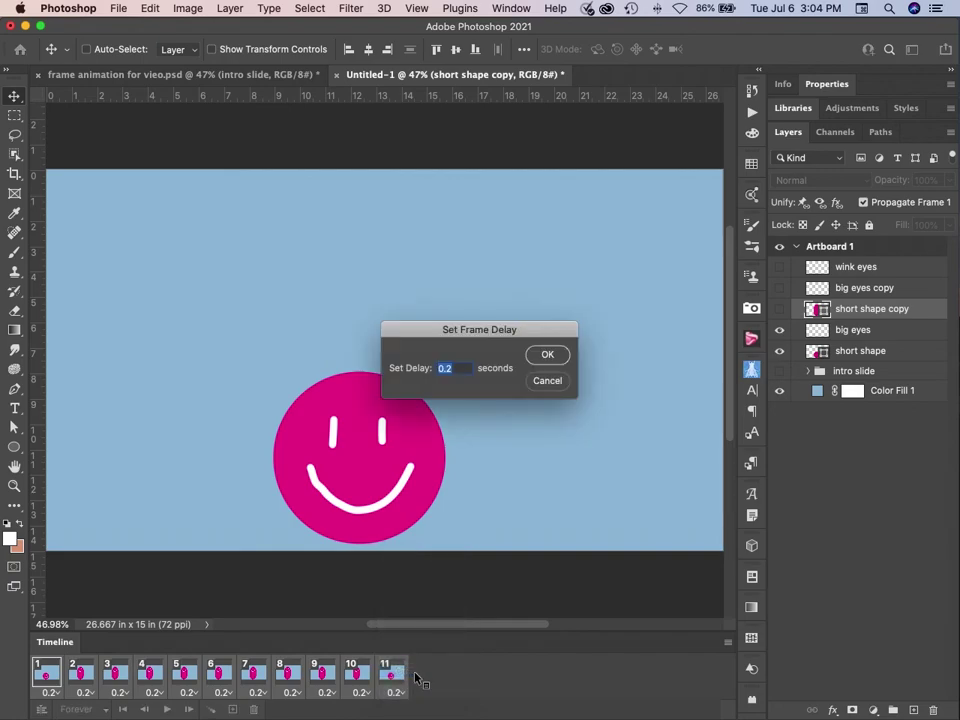
left_click(466, 371)
key("BackSpace")
left_click(548, 356)
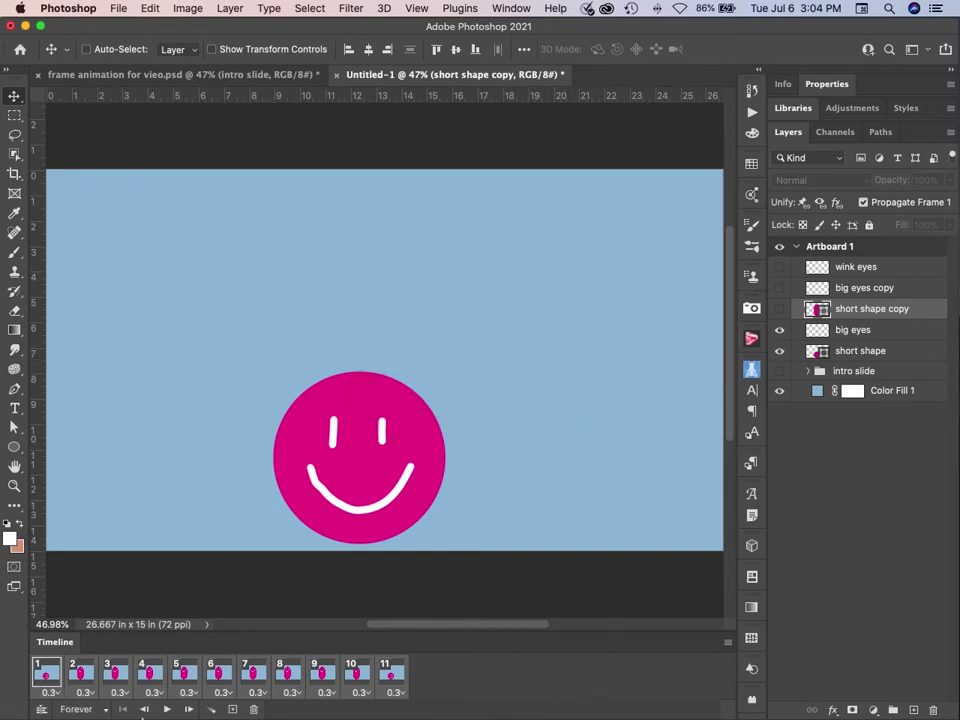
left_click(167, 709)
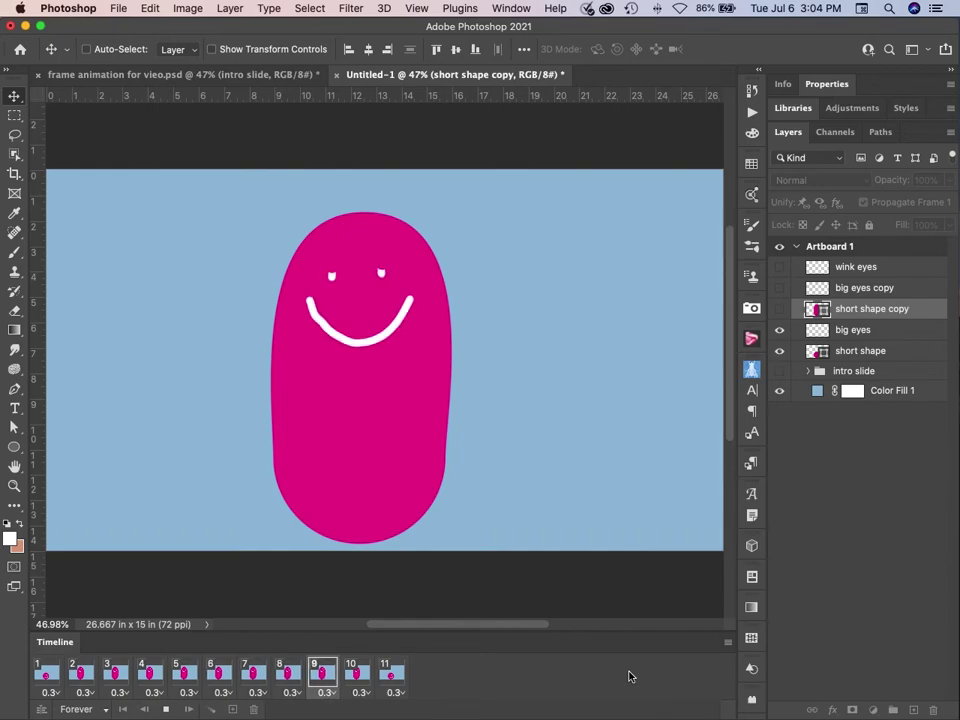
key("space")
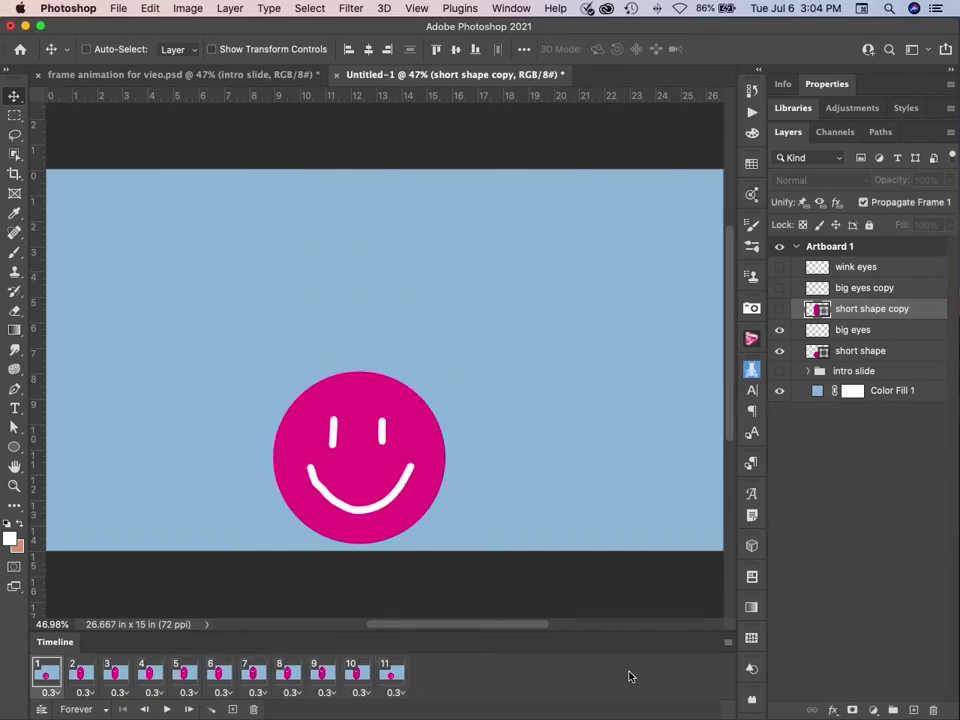
Try a custom loop count of 1 for the animation and return looping to Forever.
left_click(102, 710)
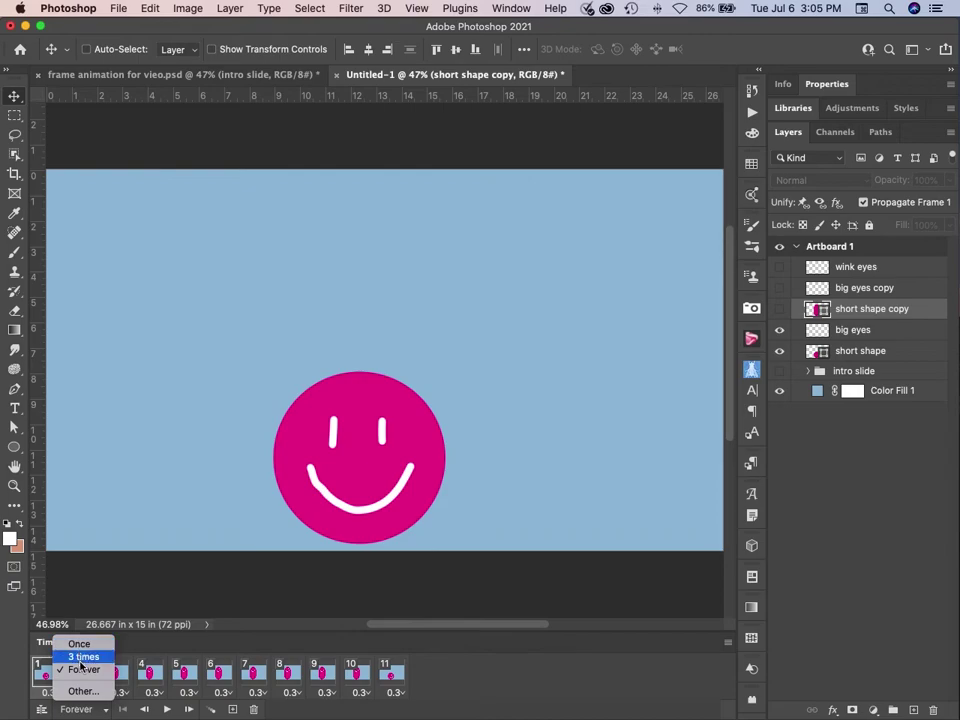
left_click(84, 693)
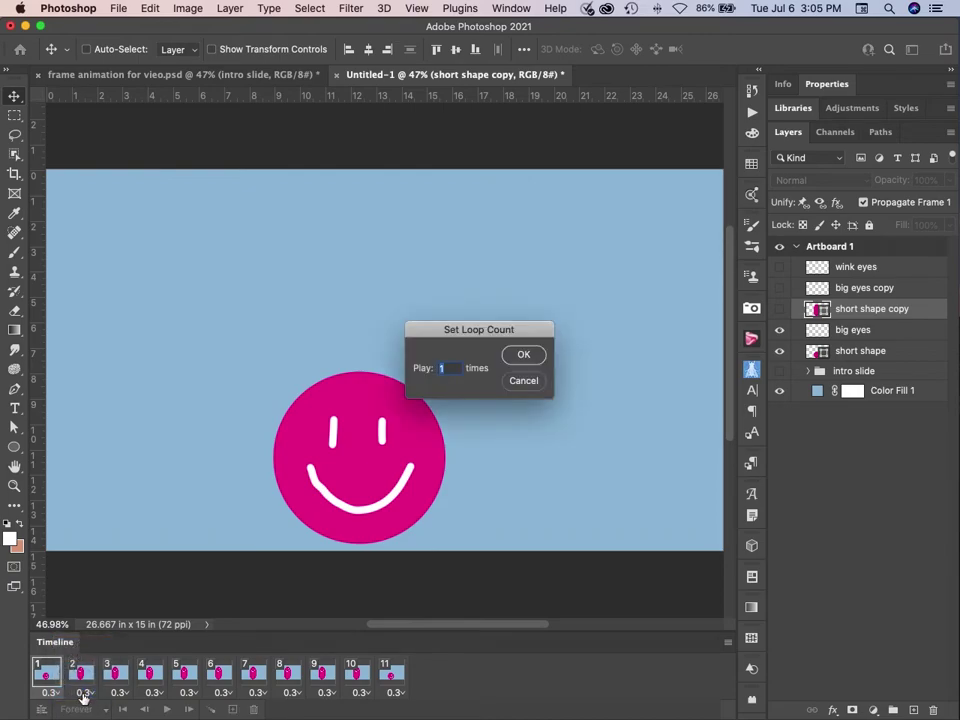
left_click(527, 355)
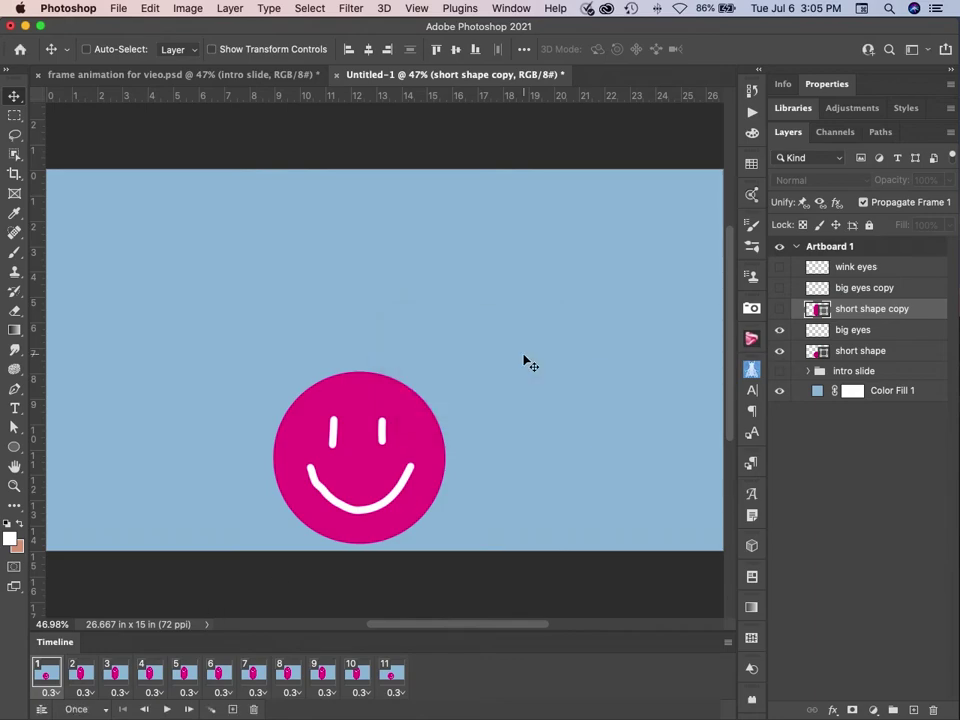
left_click(78, 709)
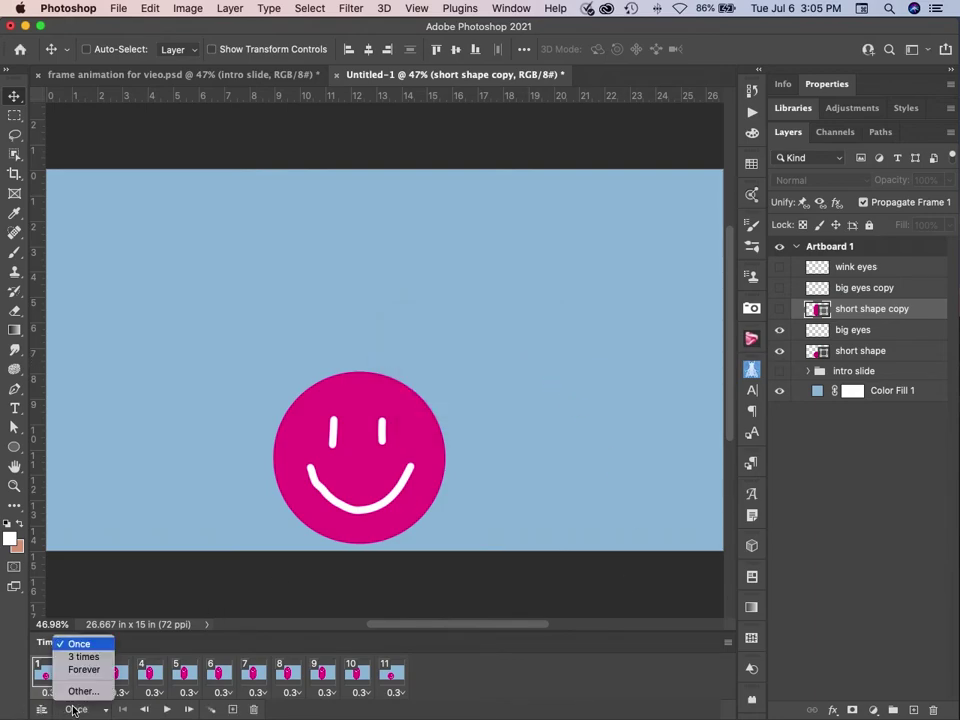
left_click(85, 672)
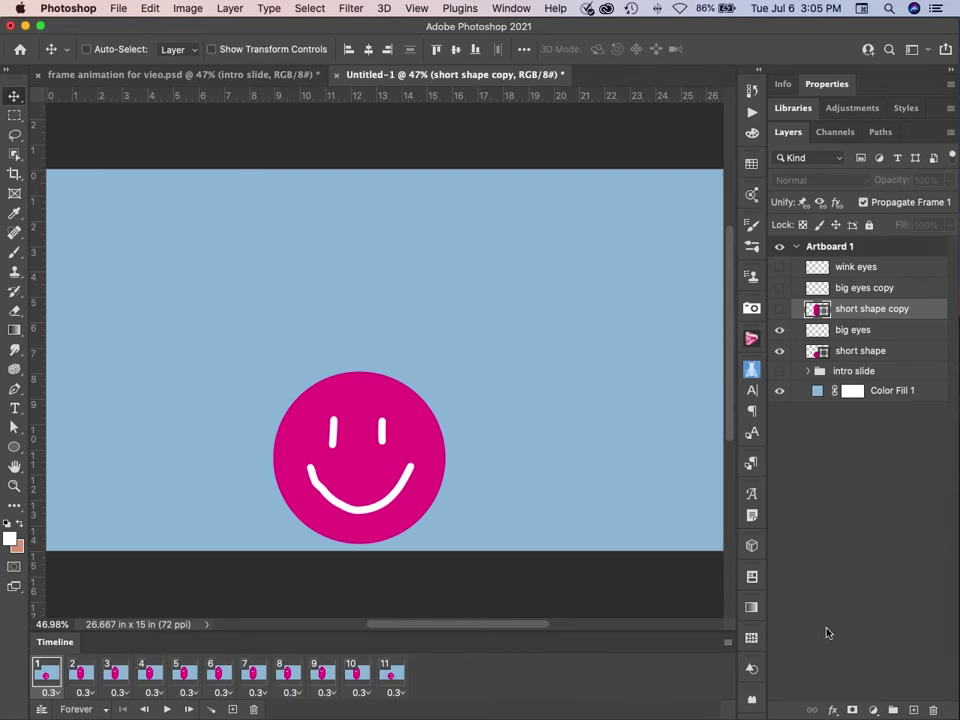
Save the document in Photoshop format as "circle to blob animation.psd" in the "how to animate for" folder.
left_click(118, 8)
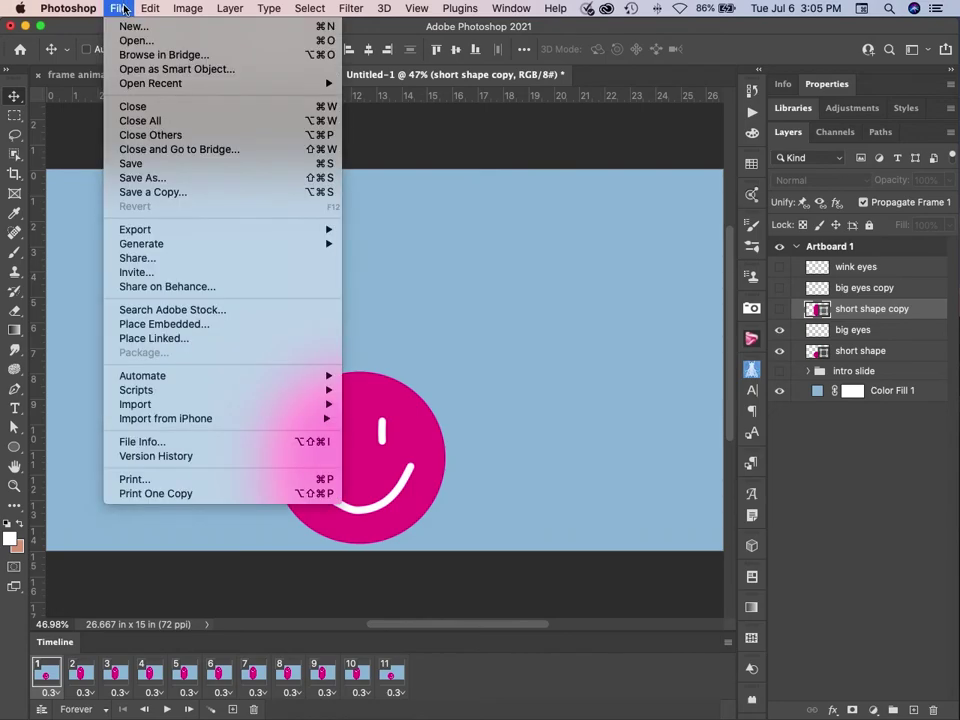
left_click(145, 179)
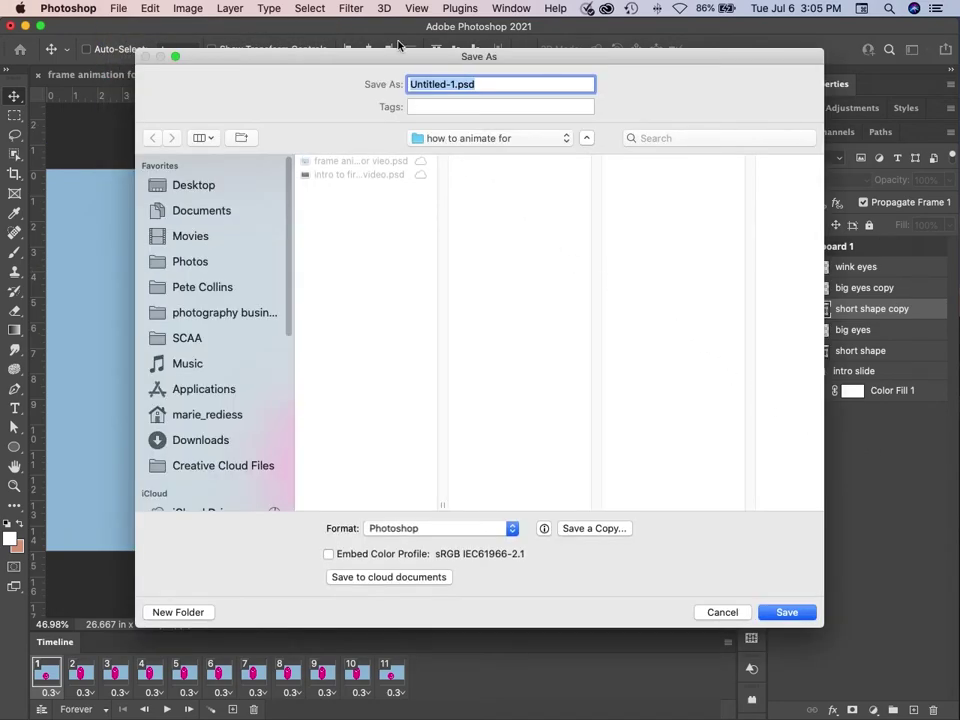
left_click(455, 84)
left_click_drag(455, 84, 347, 84)
type("circle")
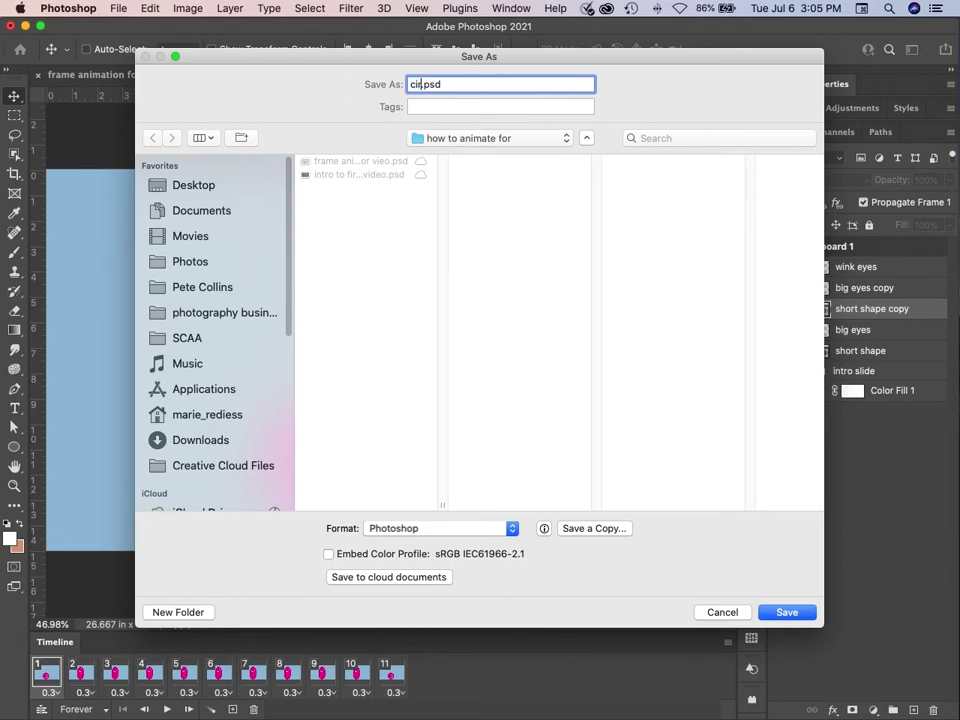
type(" to blob animation")
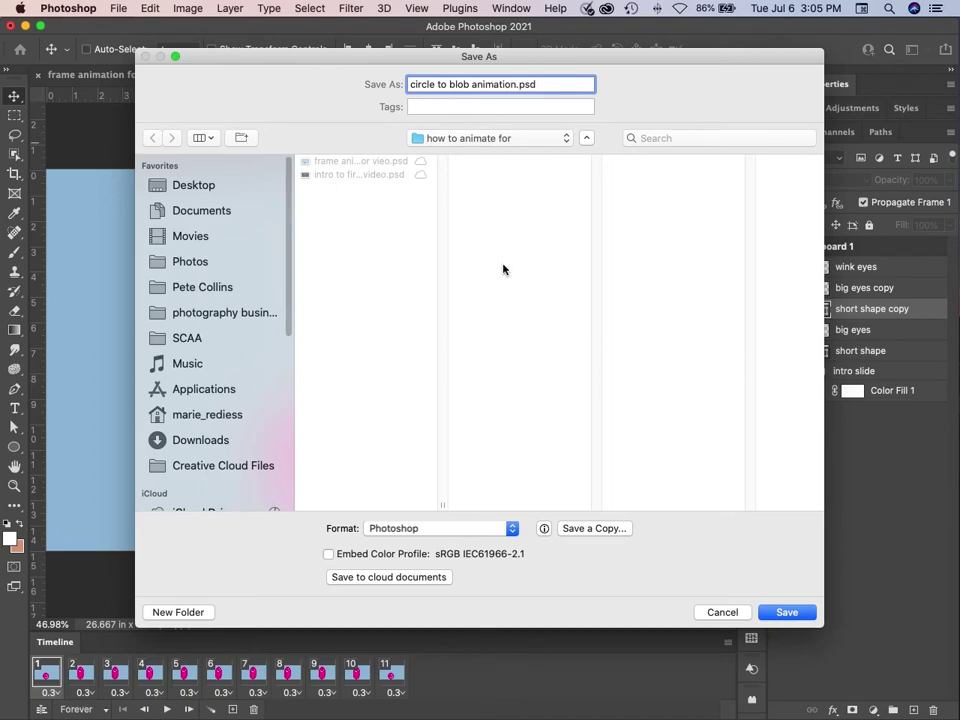
left_click(773, 616)
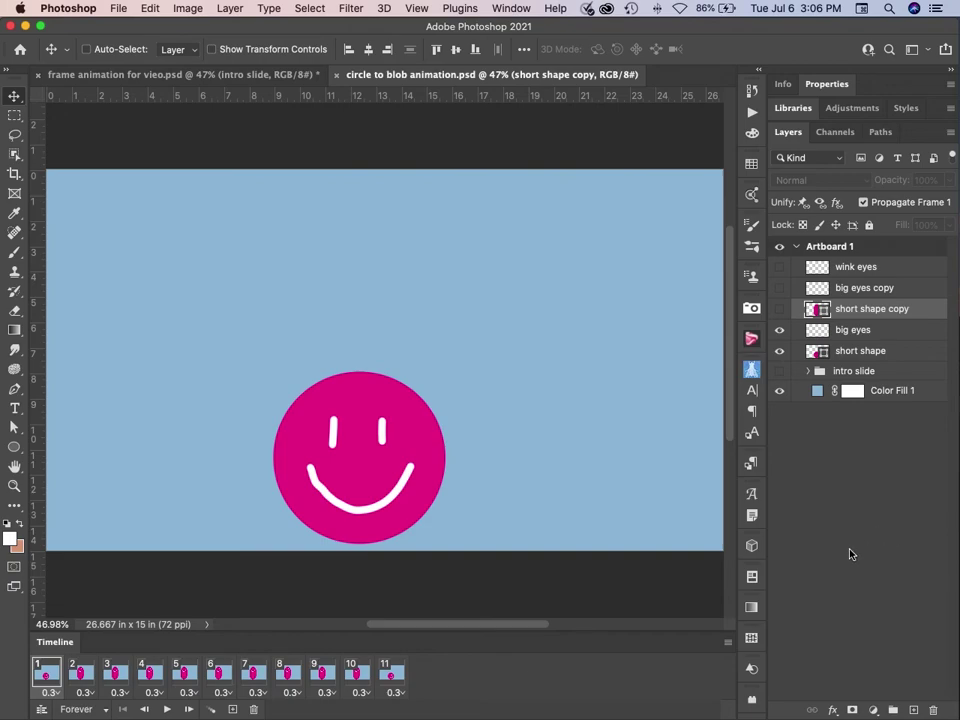
Start a Save for Web (Legacy) export of the animation using the GIF 64 No Dither preset.
left_click(118, 7)
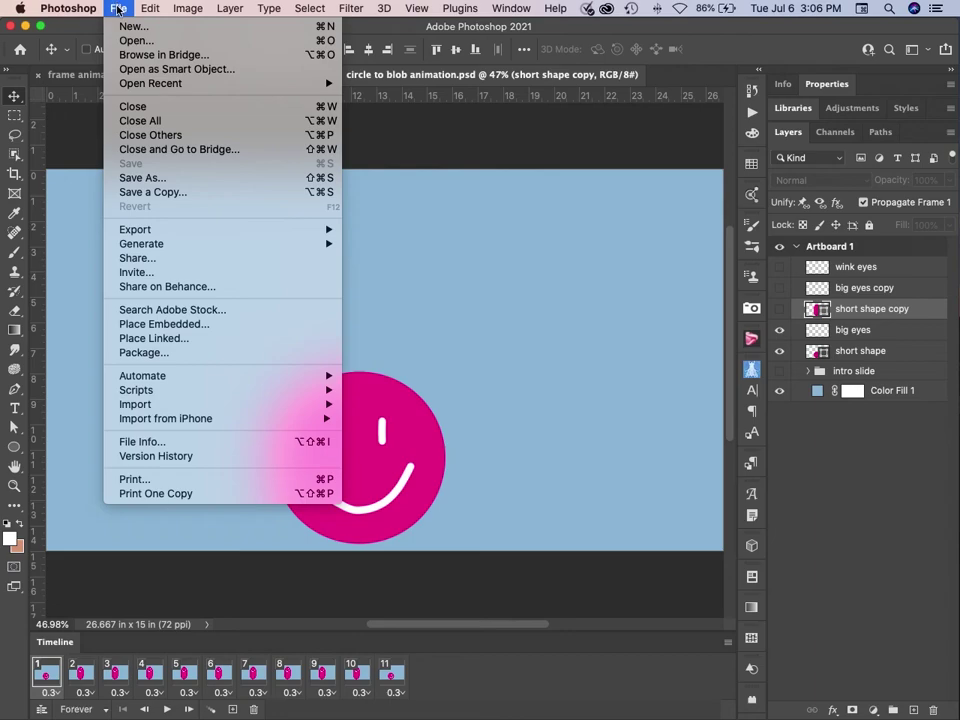
mouse_move(122, 234)
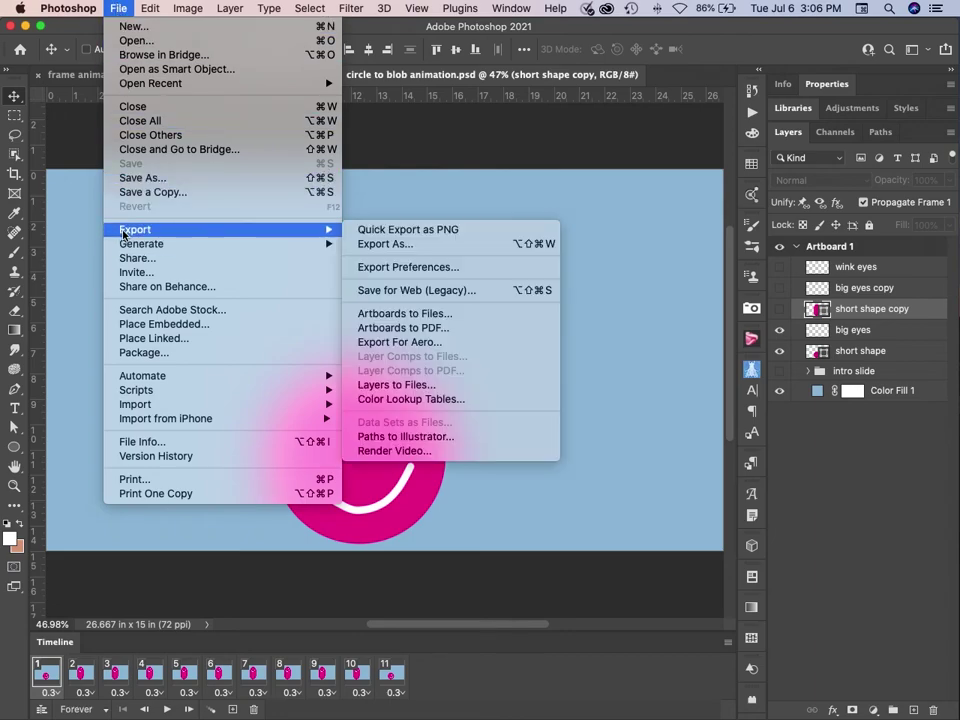
left_click(494, 298)
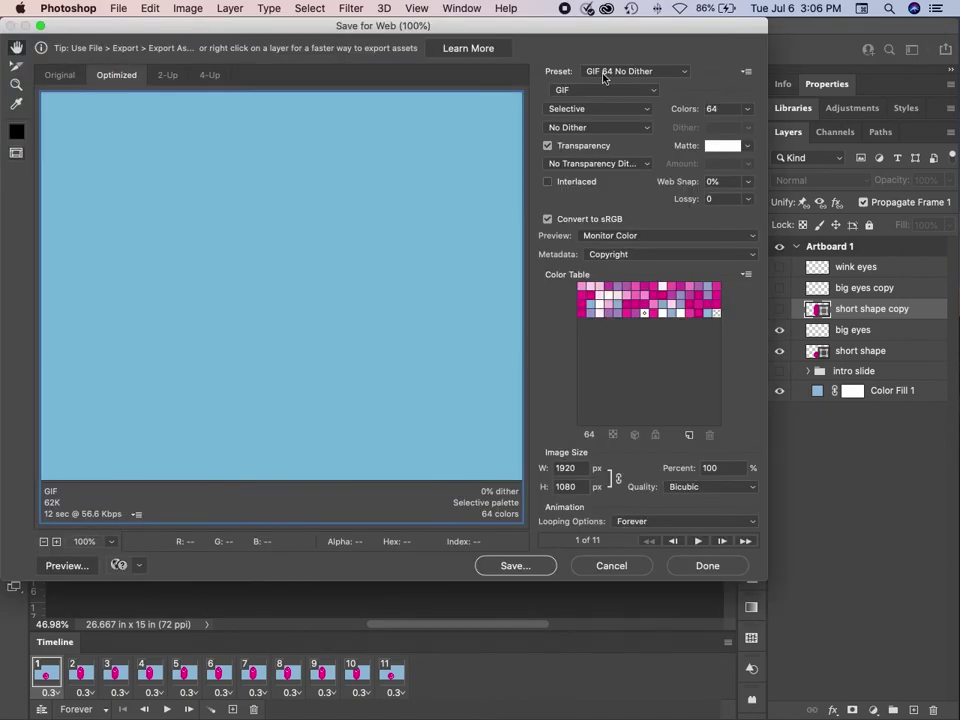
left_click(668, 73)
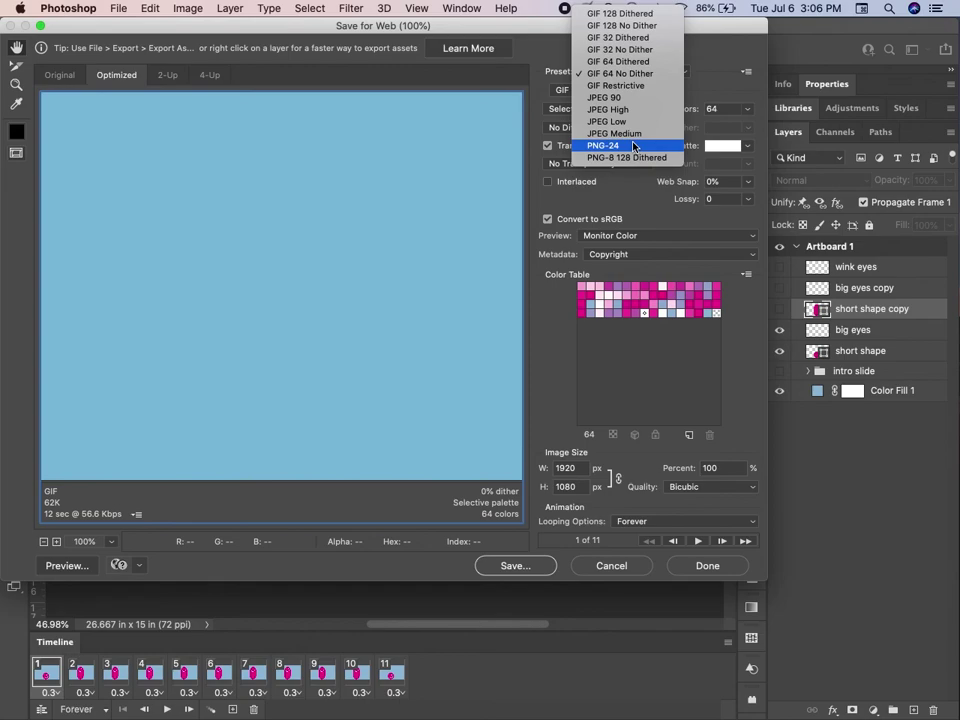
left_click(655, 76)
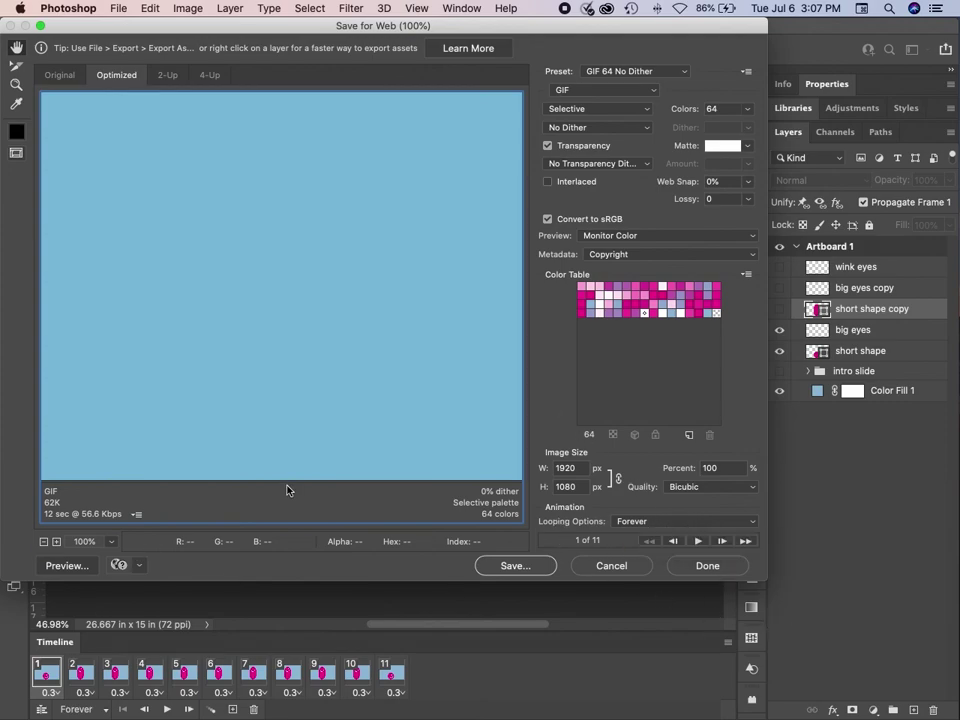
Play the optimized animation in the export preview with the whole artboard in view, and stop playback.
left_click(44, 542)
left_click(44, 542)
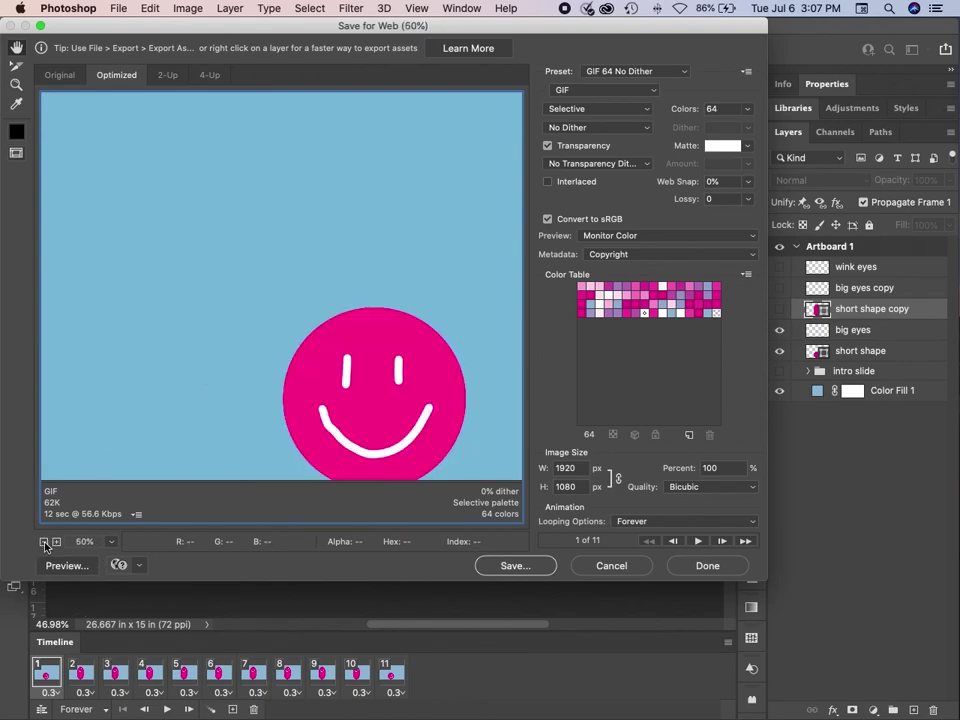
left_click(44, 542)
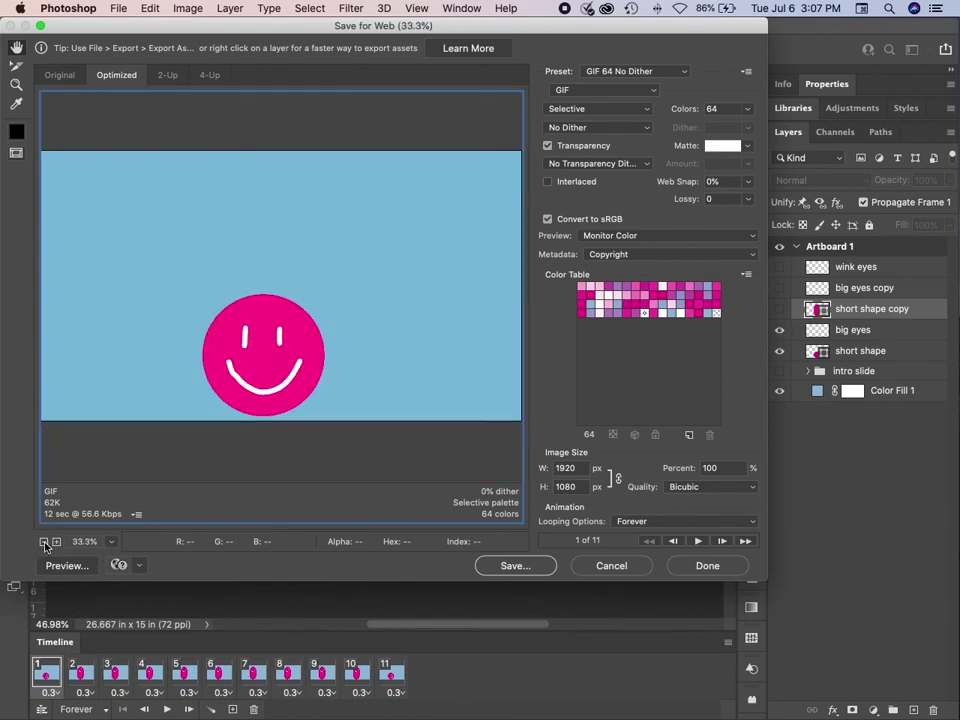
left_click(698, 541)
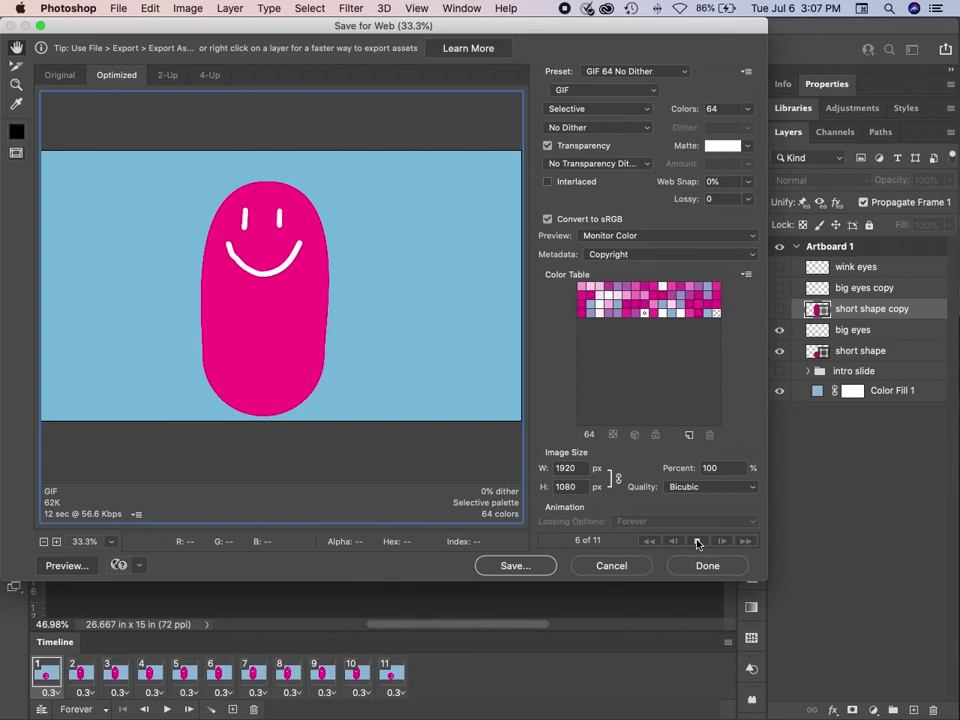
left_click(698, 543)
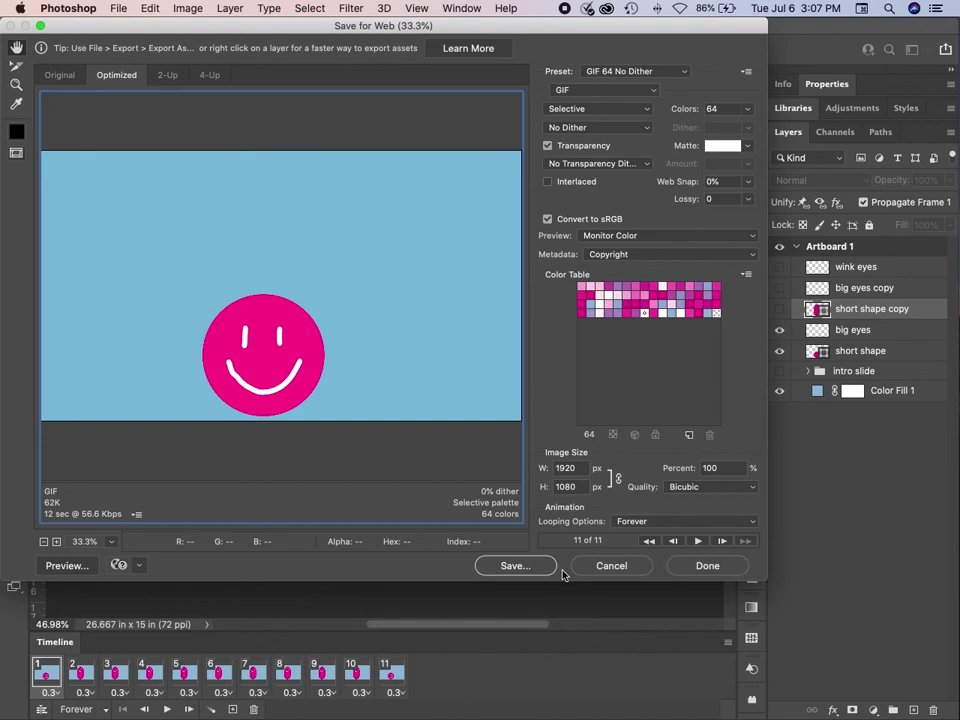
Save the optimized GIF as "circle-to-blob-animation.gif" in the "how to animate for" folder.
left_click(528, 569)
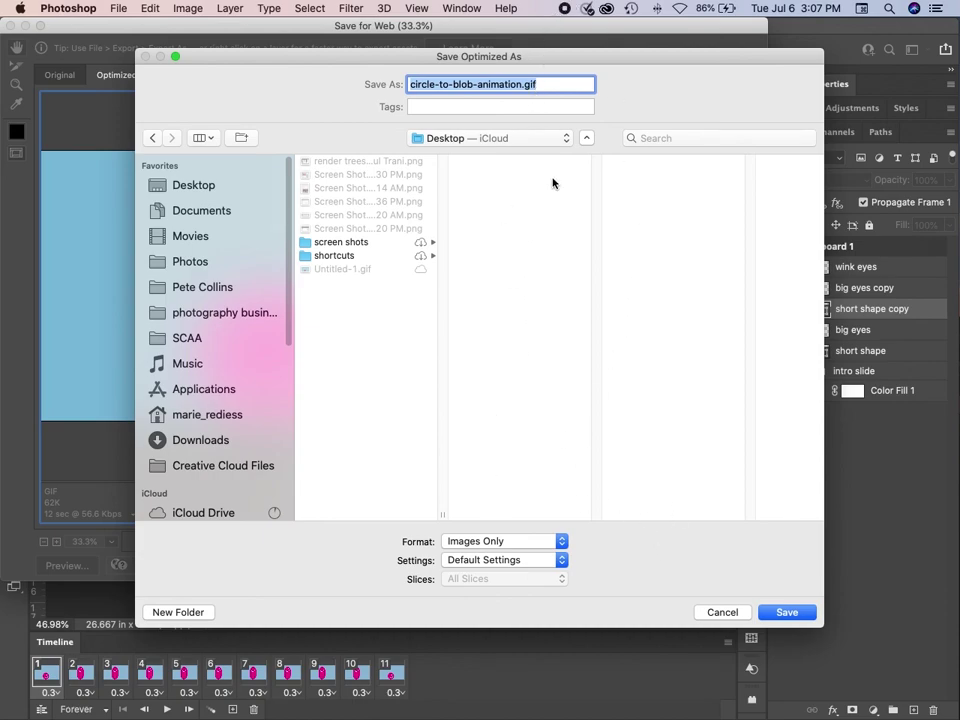
left_click(553, 140)
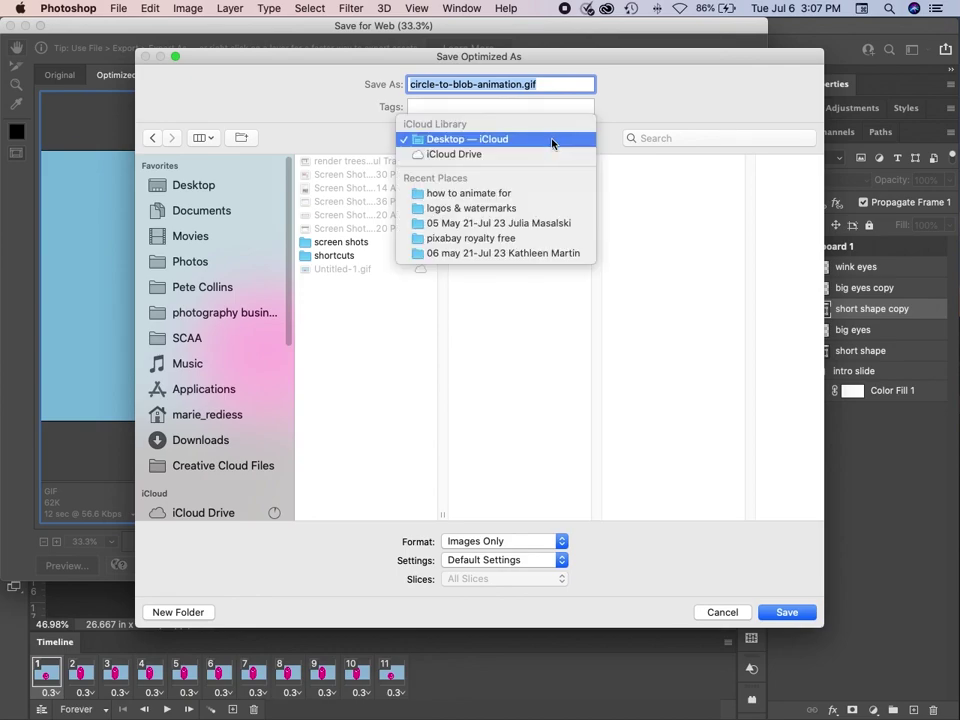
left_click(545, 199)
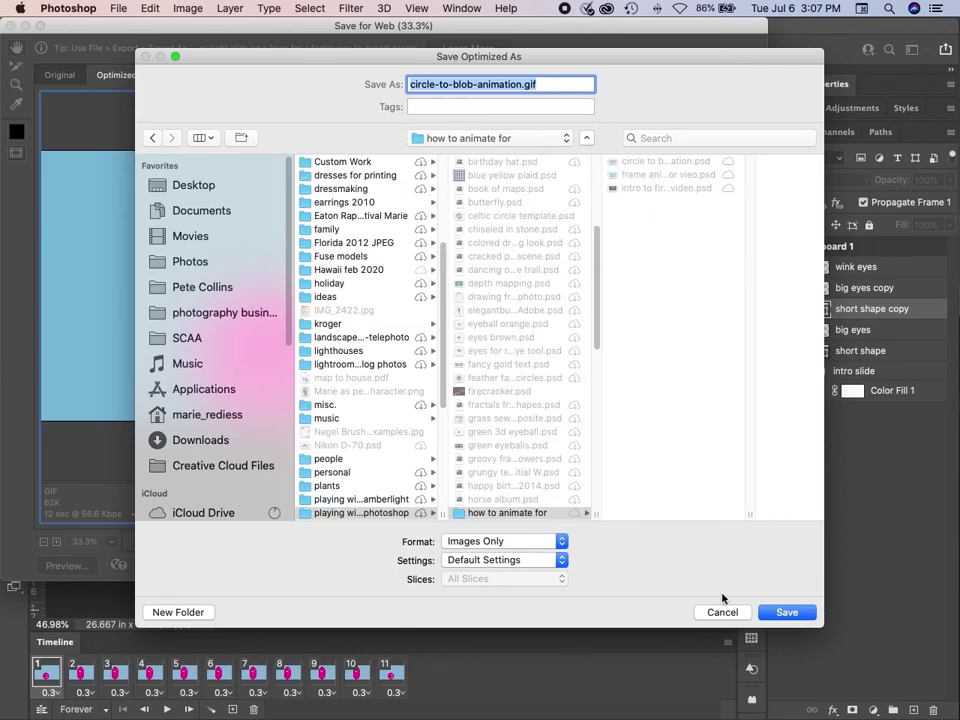
left_click(785, 613)
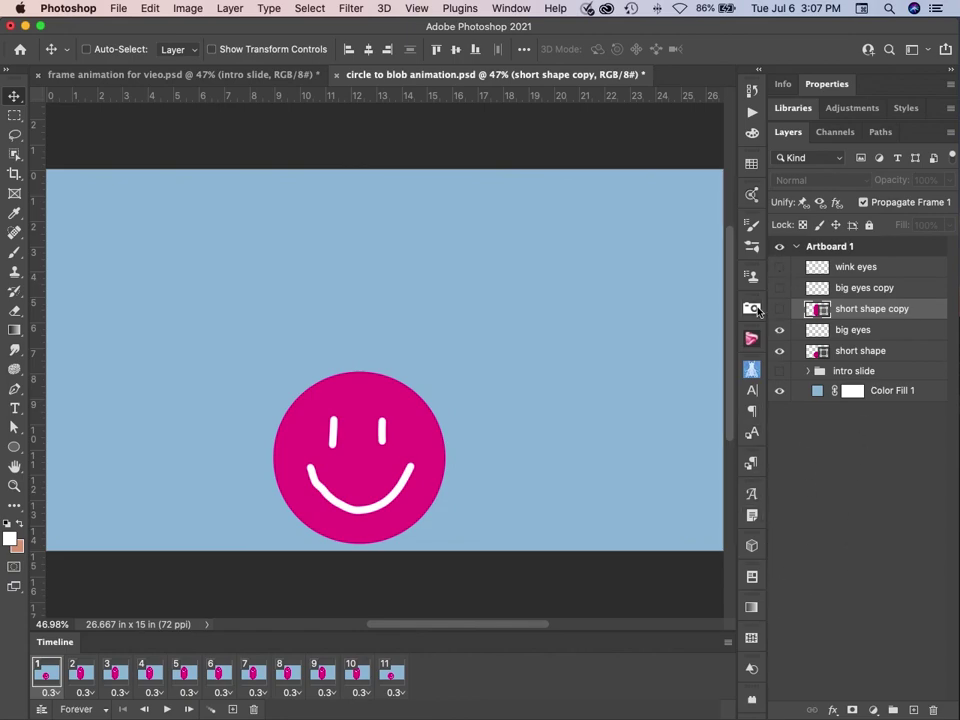
Make the "intro slide" layer group visible from frame 1 of the animation.
left_click(780, 371)
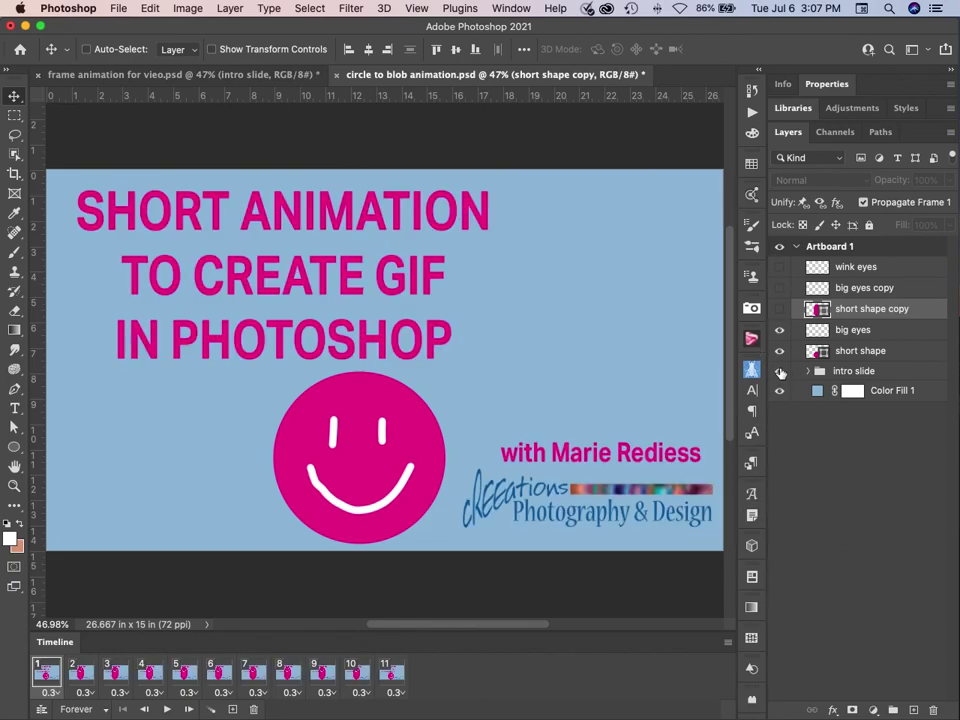